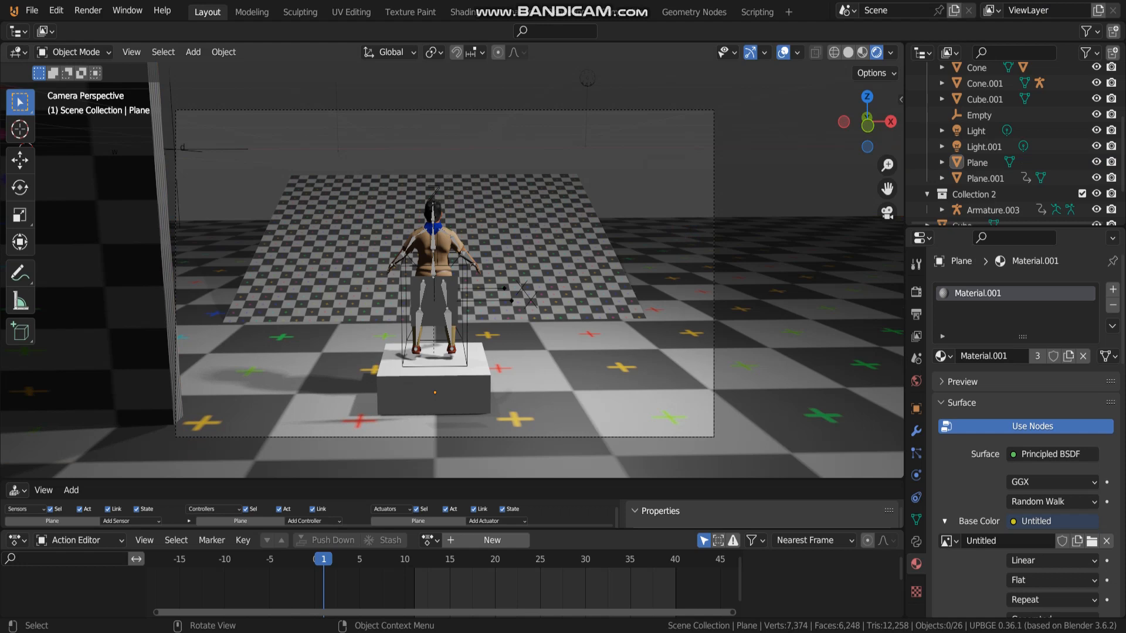
# Step: Play-test the game by running the character around the box, ramp and wall to check how the camera follows, and exit
pyautogui.press('p')
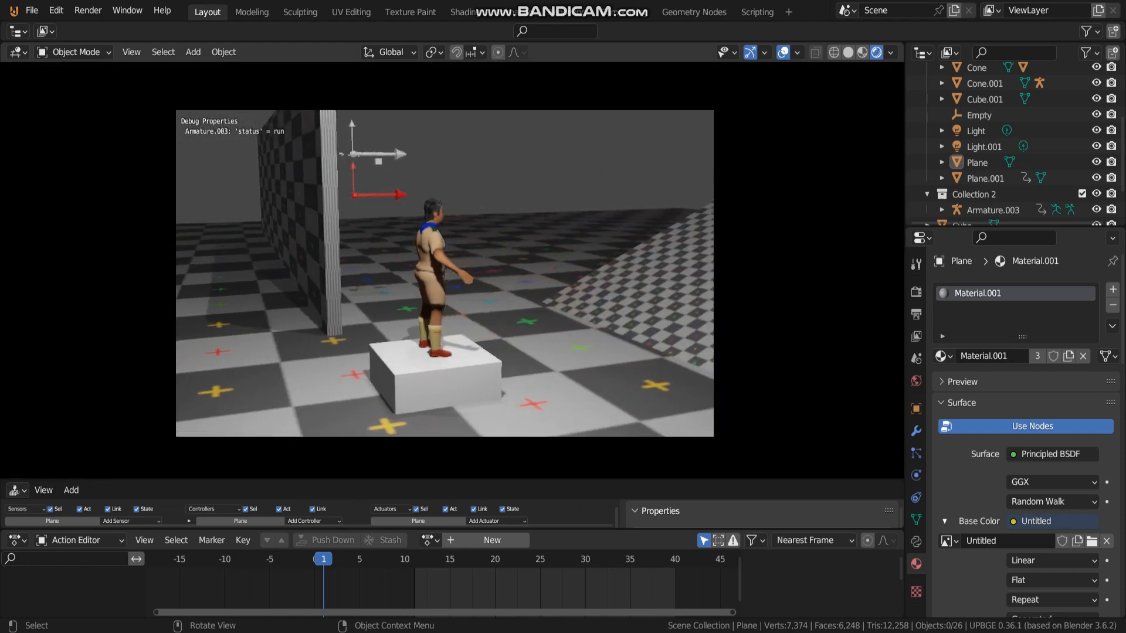
pyautogui.press('w')
pyautogui.press('a')
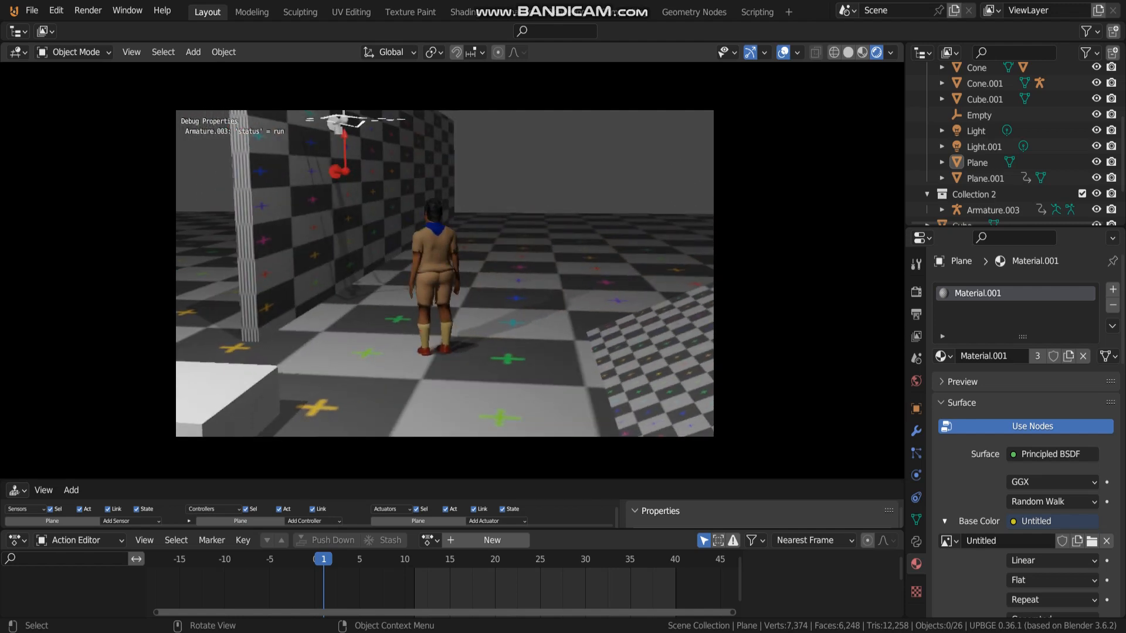
pyautogui.press('w')
pyautogui.press('s')
pyautogui.press('d')
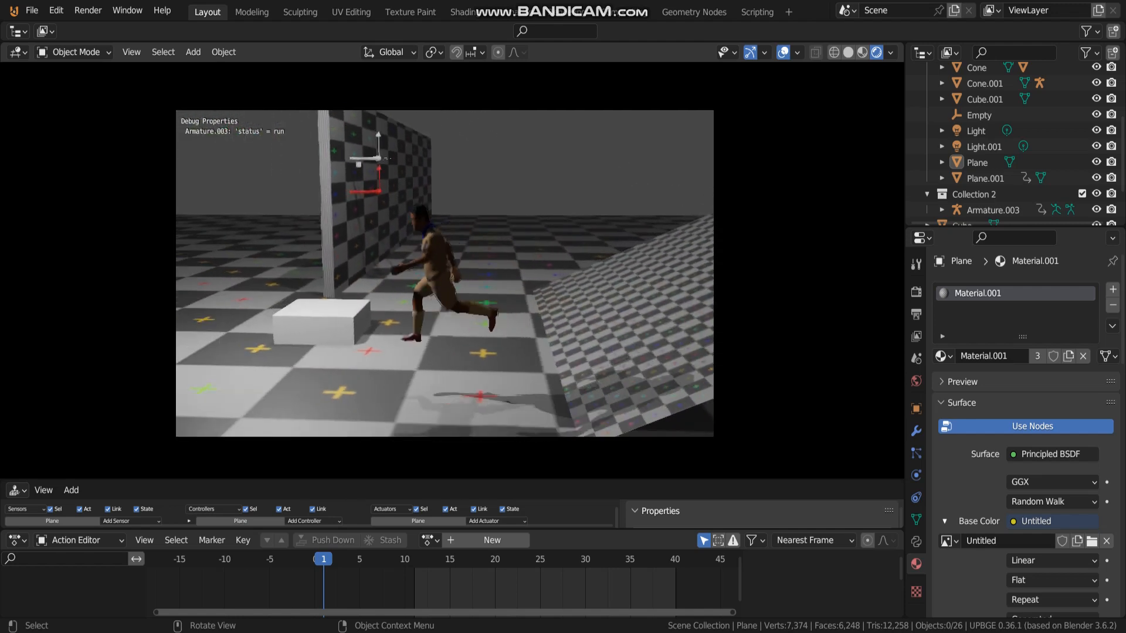
pyautogui.press('a')
pyautogui.press('w')
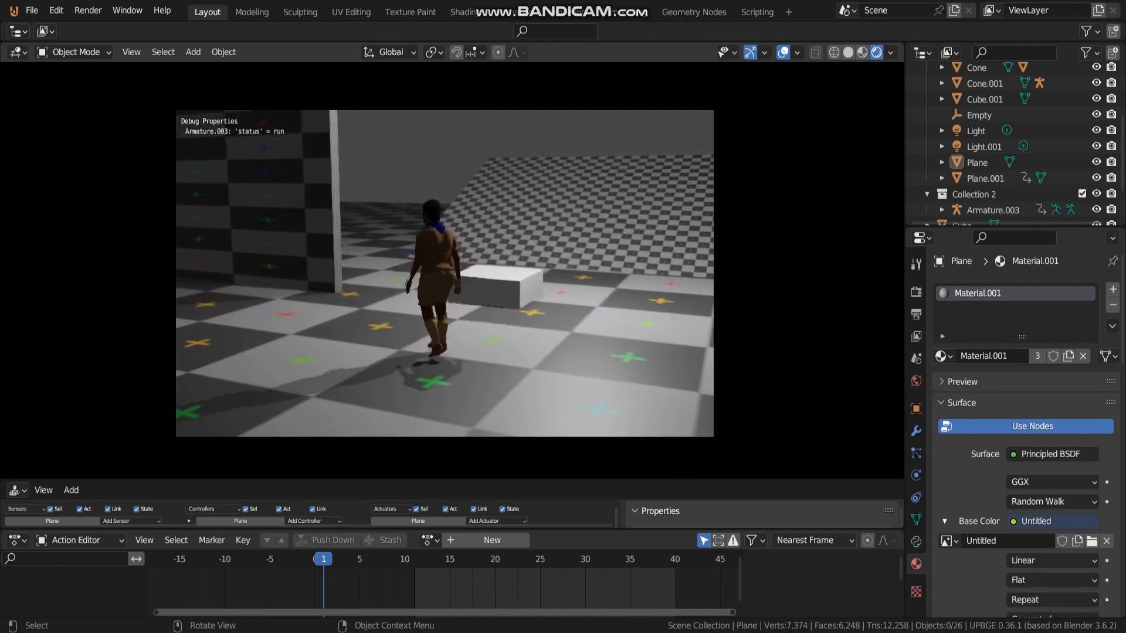
pyautogui.press('w')
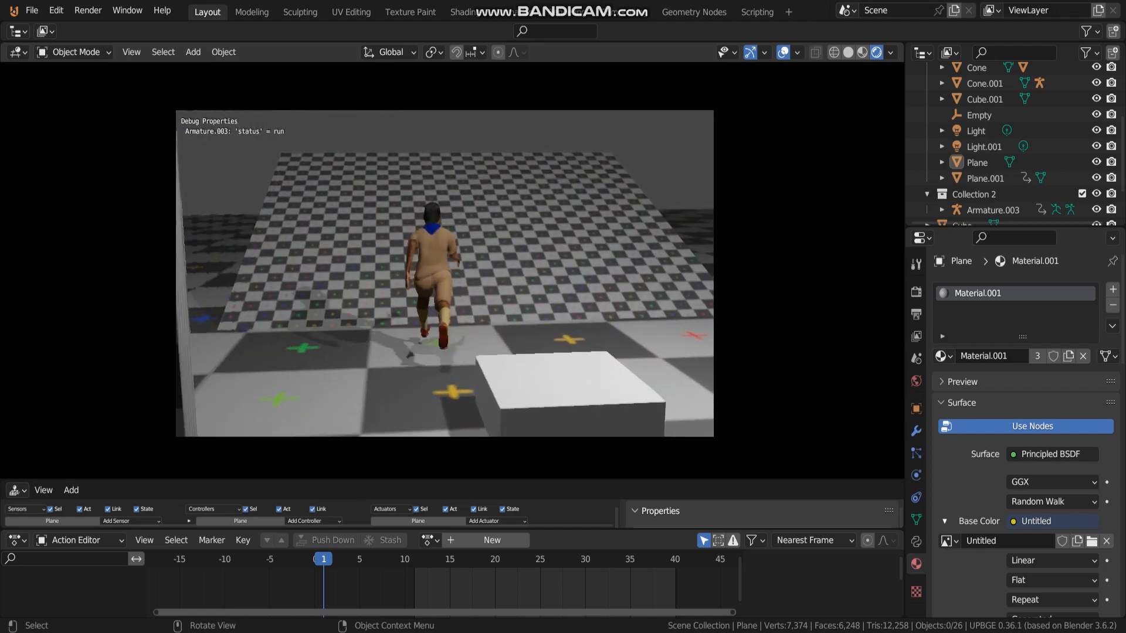
pyautogui.press('d')
pyautogui.press('a')
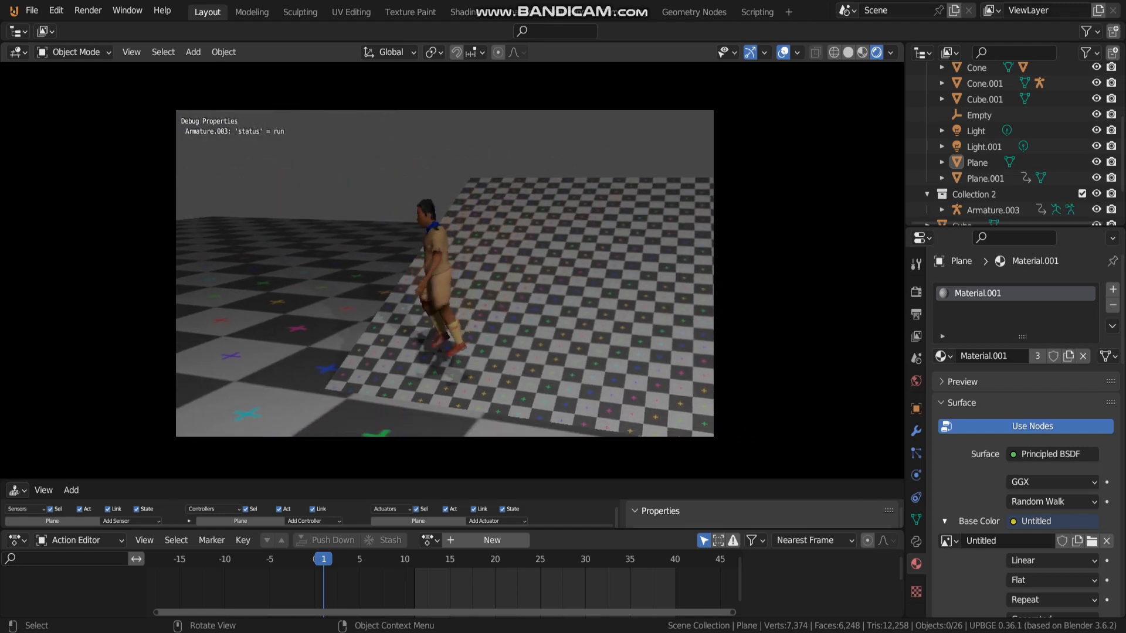
pyautogui.press('s')
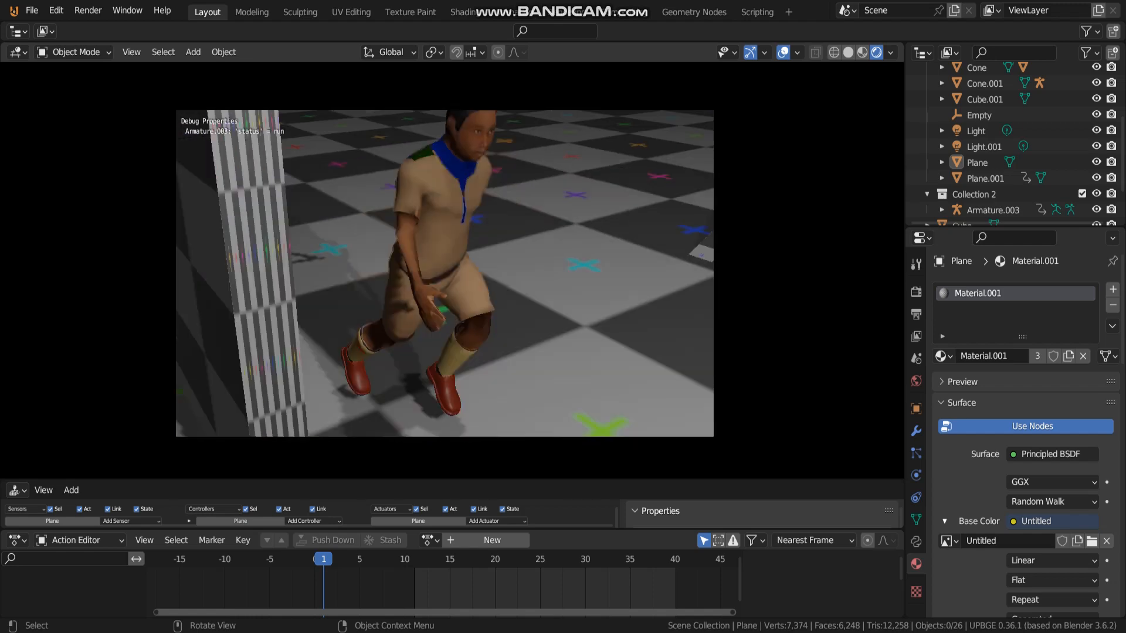
pyautogui.press('d')
pyautogui.press('s')
pyautogui.press('a')
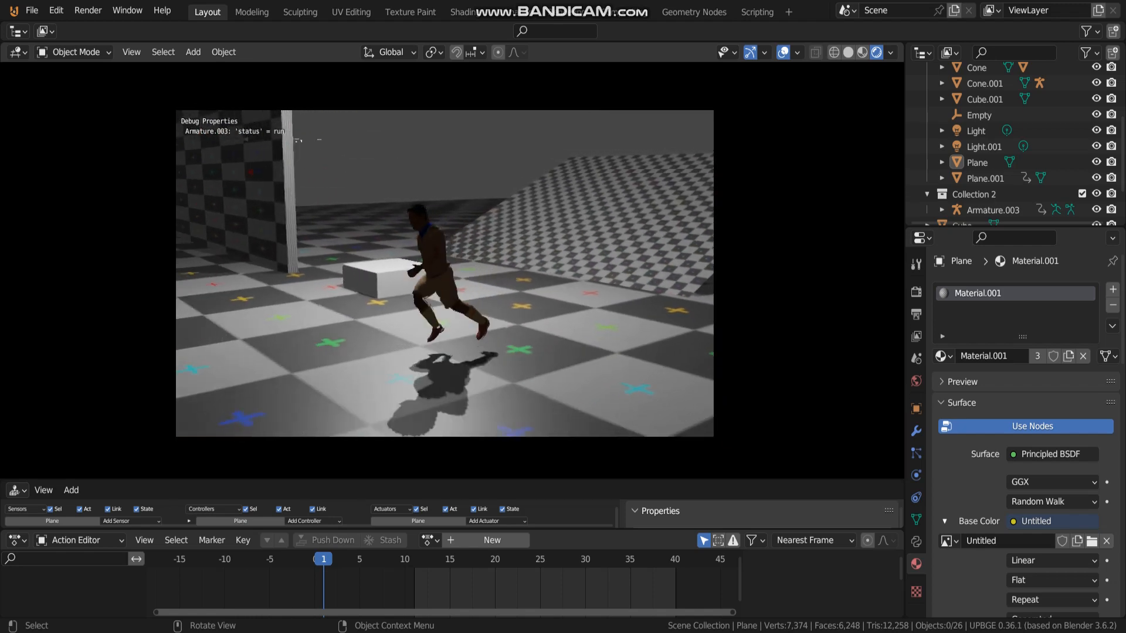
pyautogui.press('d')
pyautogui.press('w')
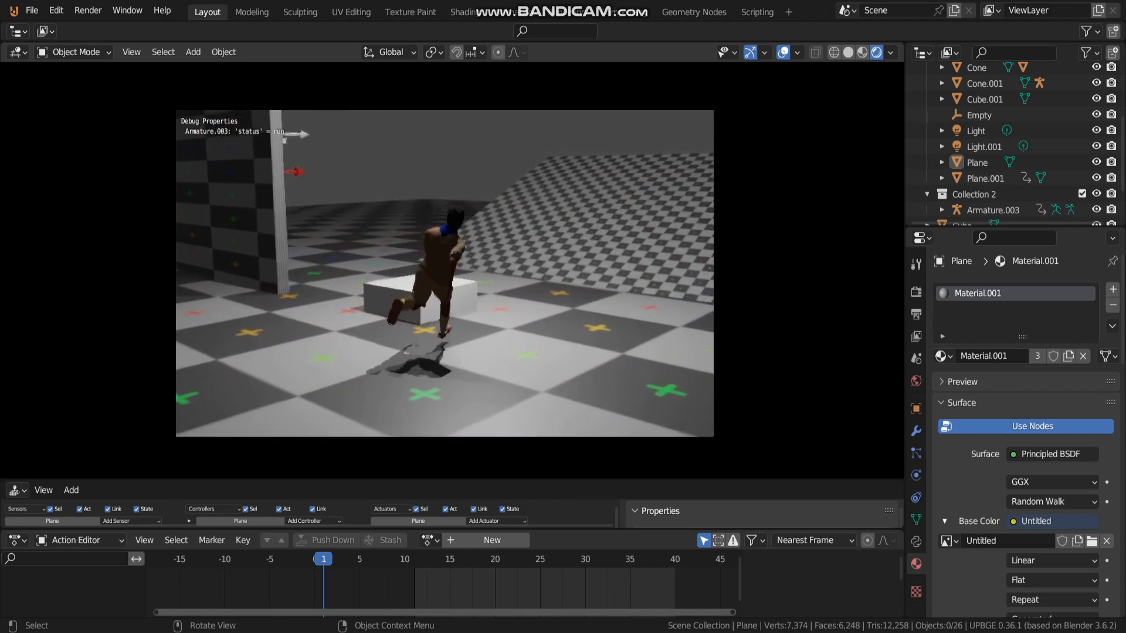
pyautogui.press('s')
pyautogui.press('a')
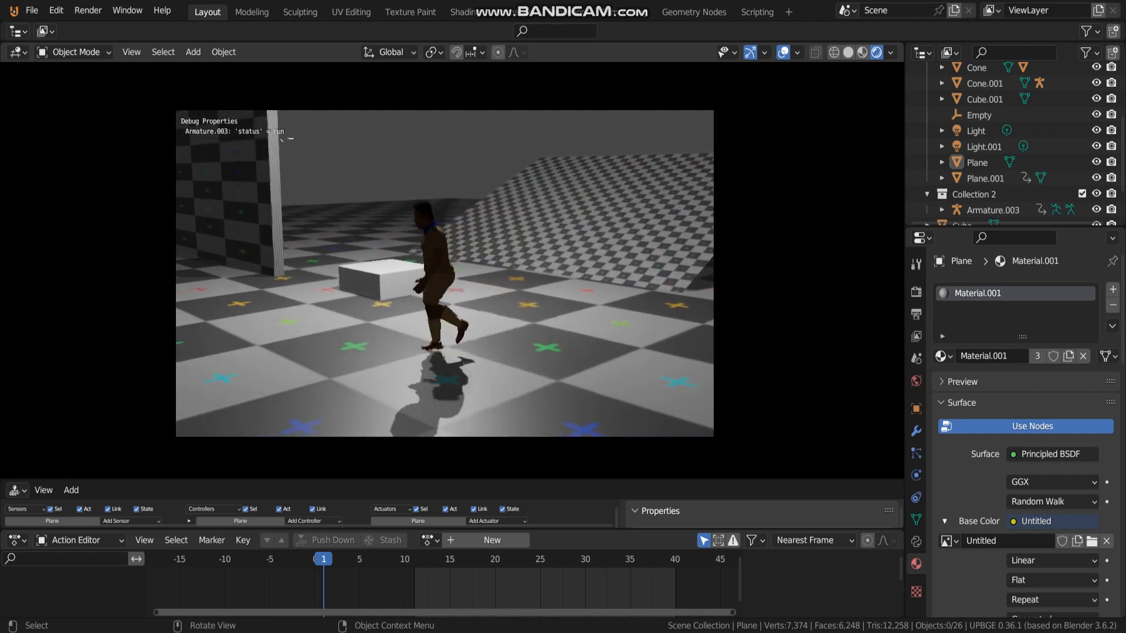
pyautogui.press('w')
pyautogui.press('a')
pyautogui.press('w')
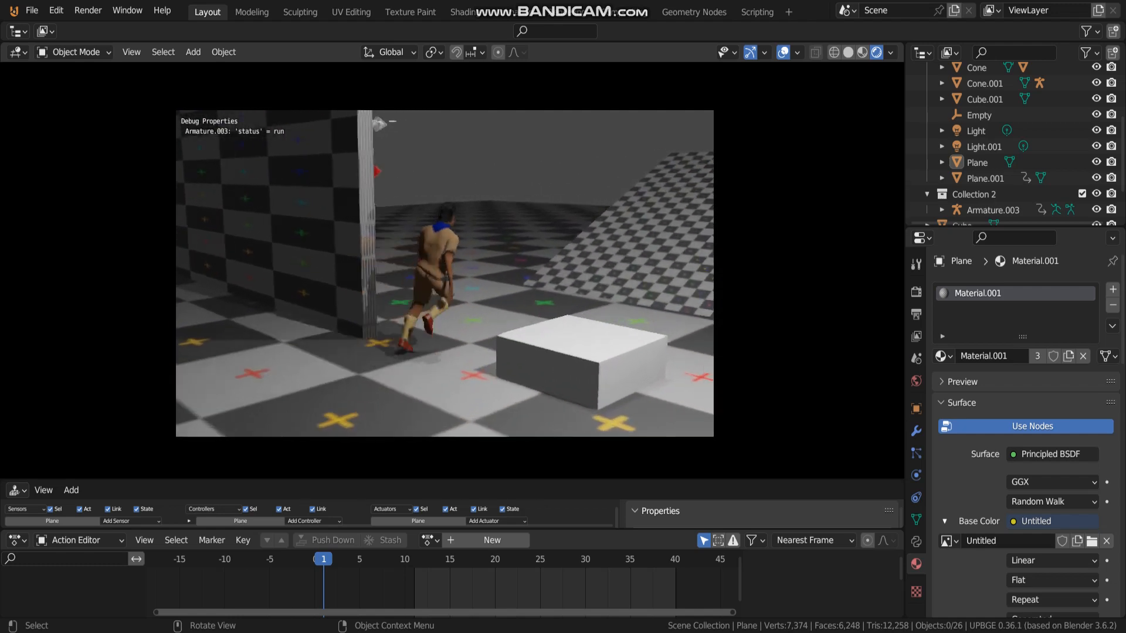
pyautogui.press('d')
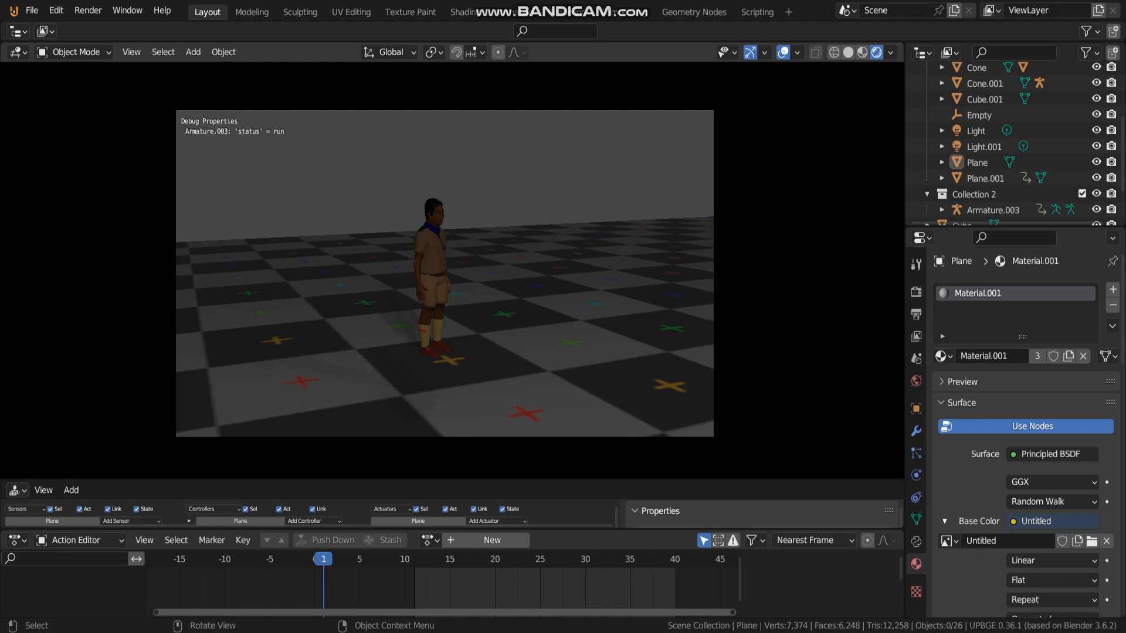
pyautogui.hotkey('ctrl', 'w')
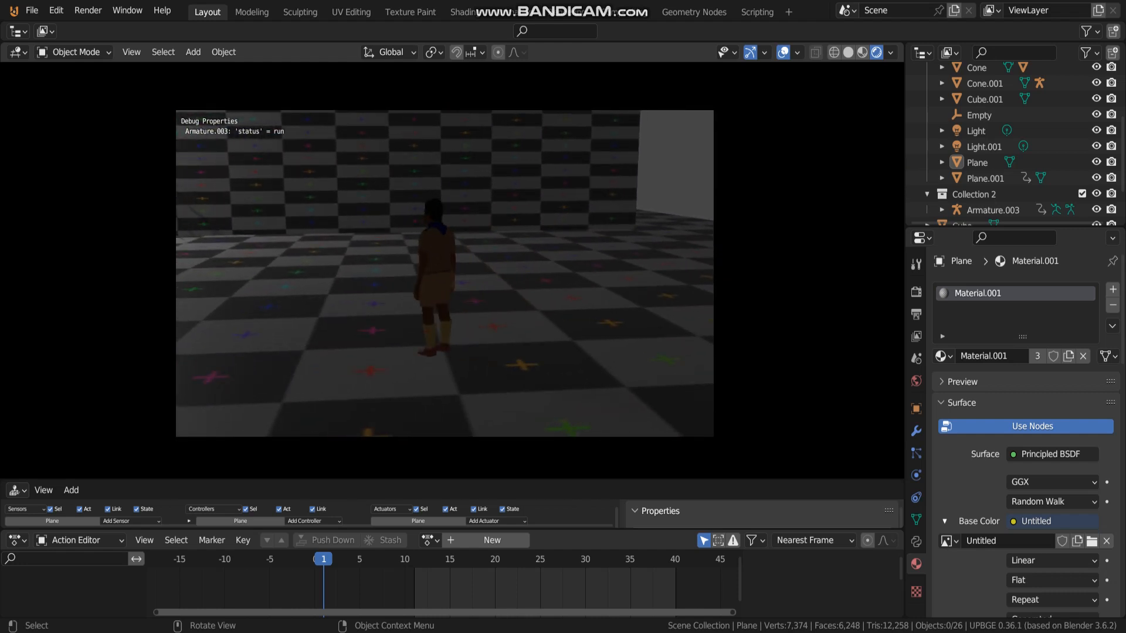
pyautogui.press('Escape')
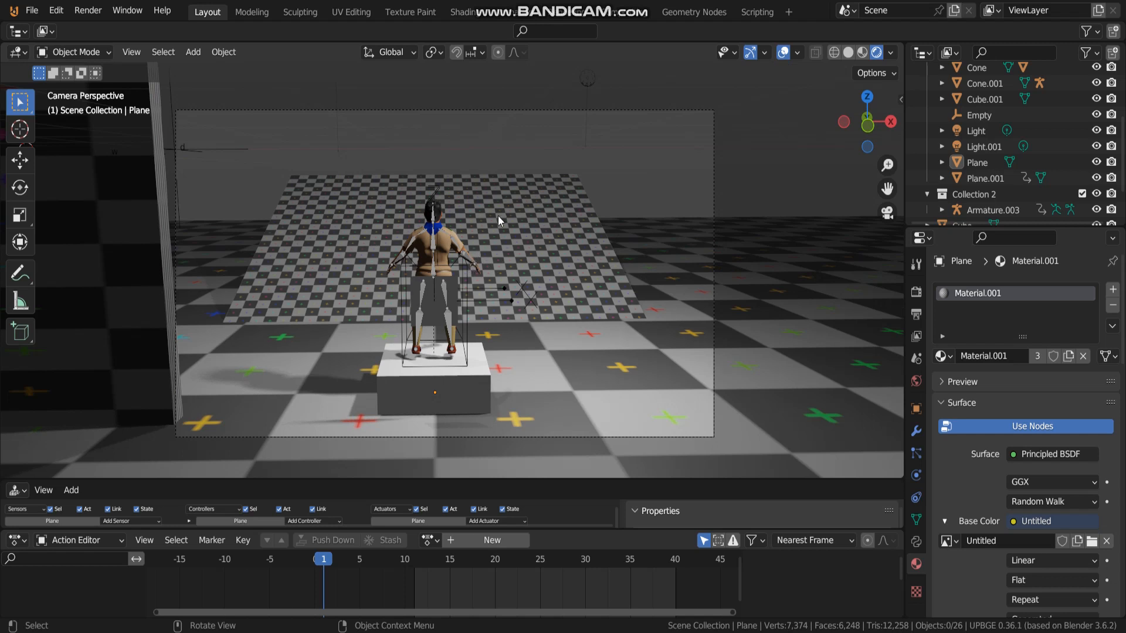
# Step: Select the camera, go to frame 15 of its action, and move it about -0.79 m along global Y
pyautogui.click(666, 109)
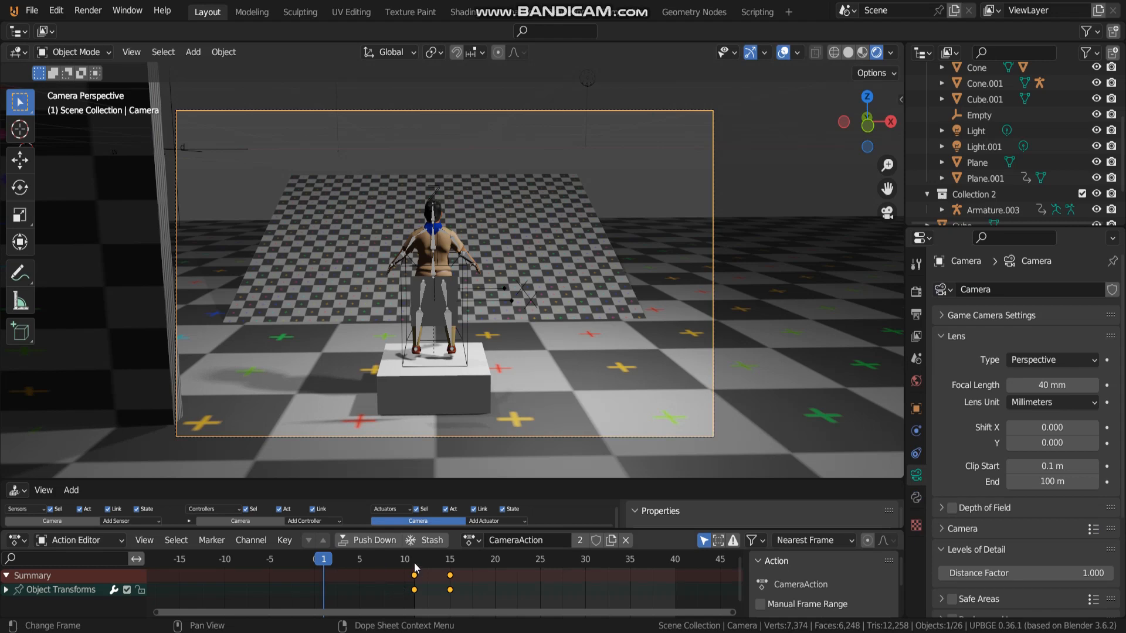
pyautogui.moveTo(425, 562)
pyautogui.mouseDown()
pyautogui.moveTo(459, 556)
pyautogui.moveTo(418, 563)
pyautogui.moveTo(453, 568)
pyautogui.moveTo(413, 563)
pyautogui.moveTo(450, 566)
pyautogui.moveTo(414, 578)
pyautogui.moveTo(450, 574)
pyautogui.moveTo(425, 573)
pyautogui.moveTo(448, 564)
pyautogui.mouseUp()
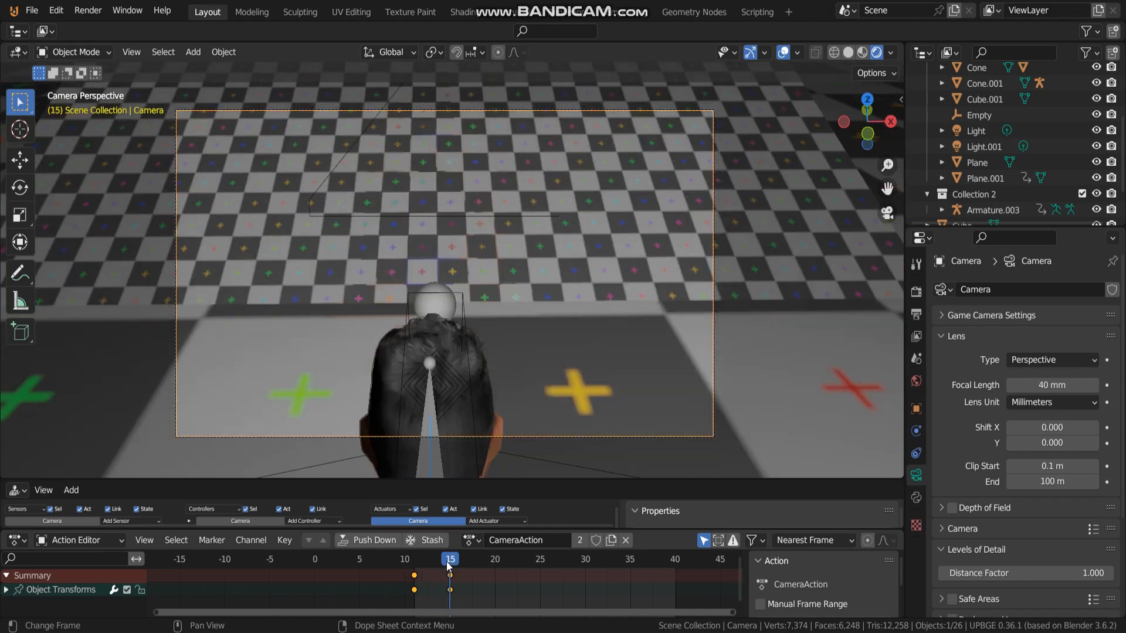
pyautogui.click(560, 114)
pyautogui.click(561, 113)
pyautogui.press('g')
pyautogui.press('y')
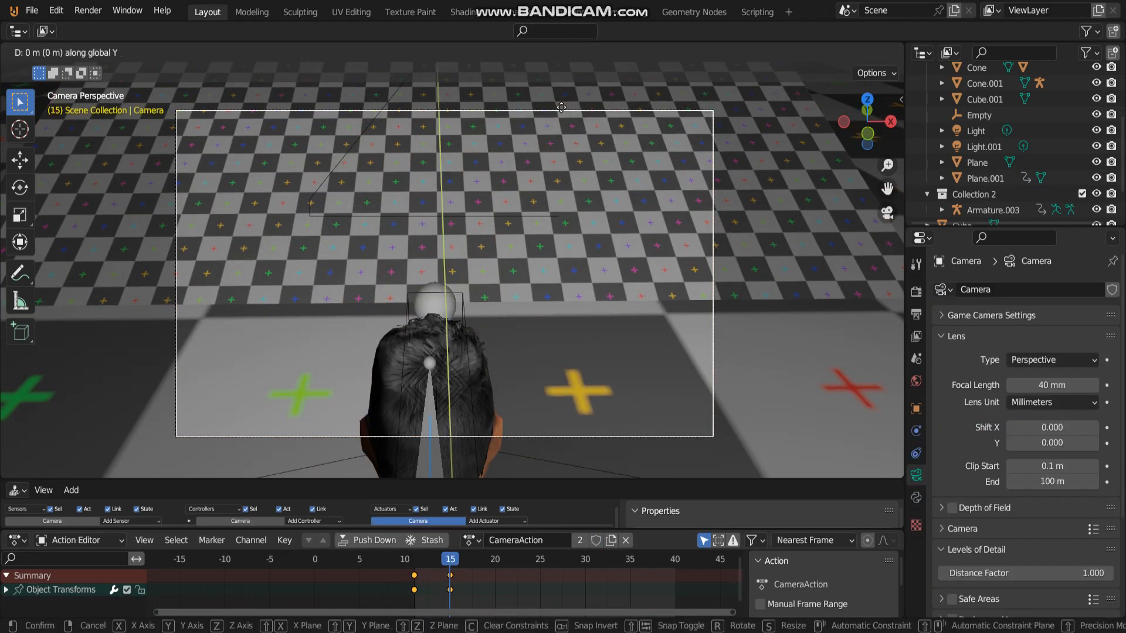
pyautogui.click(560, 155)
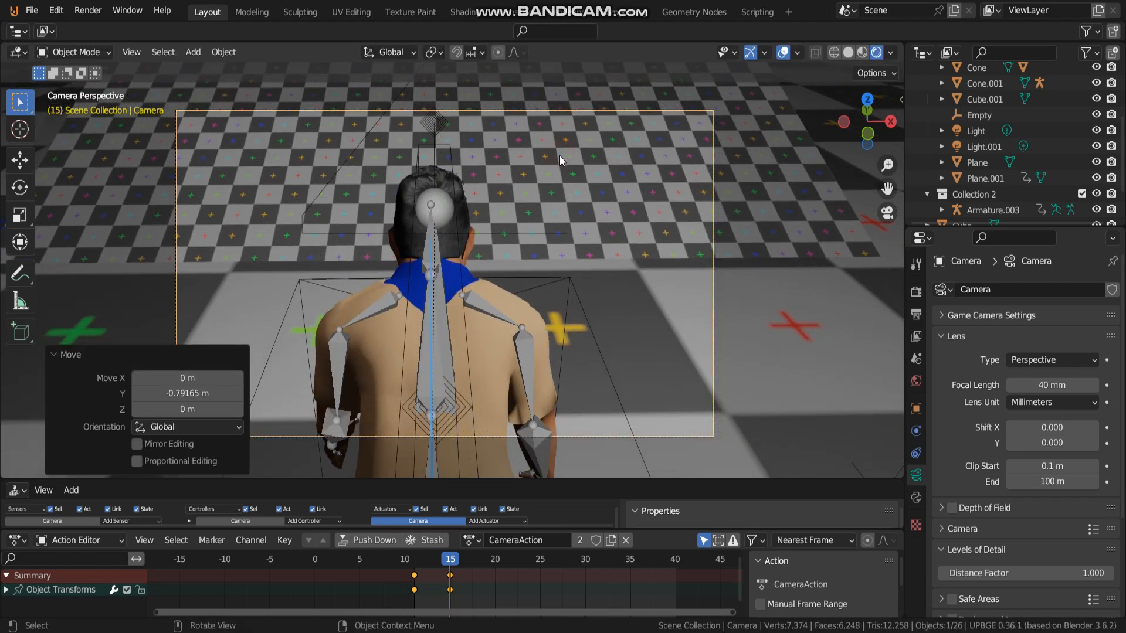
# Step: Move the camera about a further -0.32 m along global Y and raise it about 0.14 m along Z
pyautogui.press('g')
pyautogui.press('y')
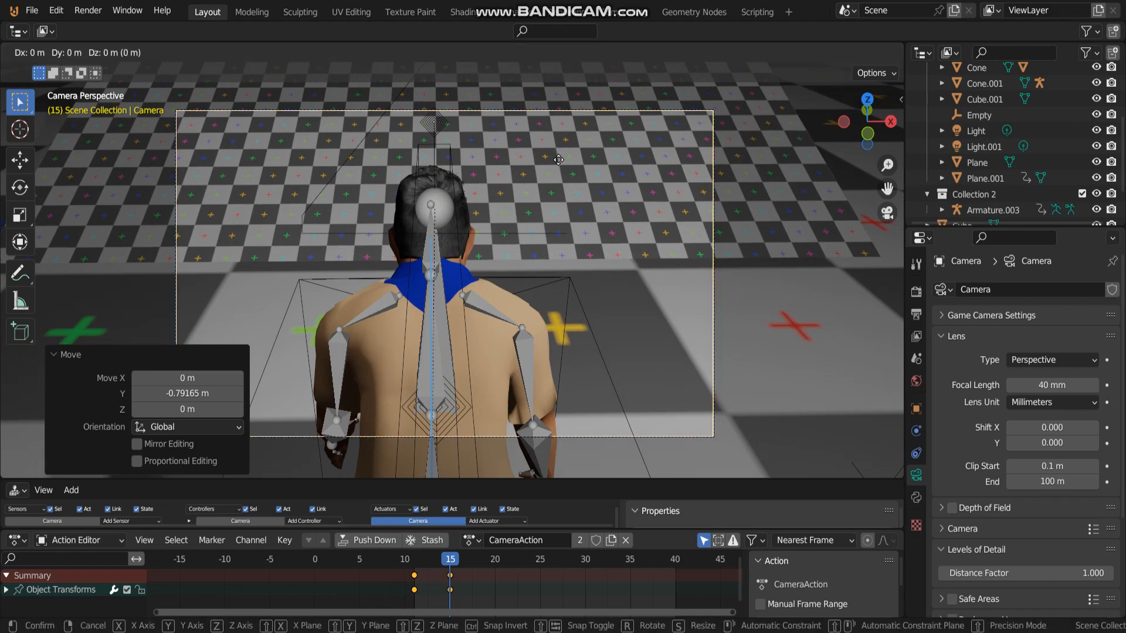
pyautogui.click(560, 179)
pyautogui.press('g')
pyautogui.press('z')
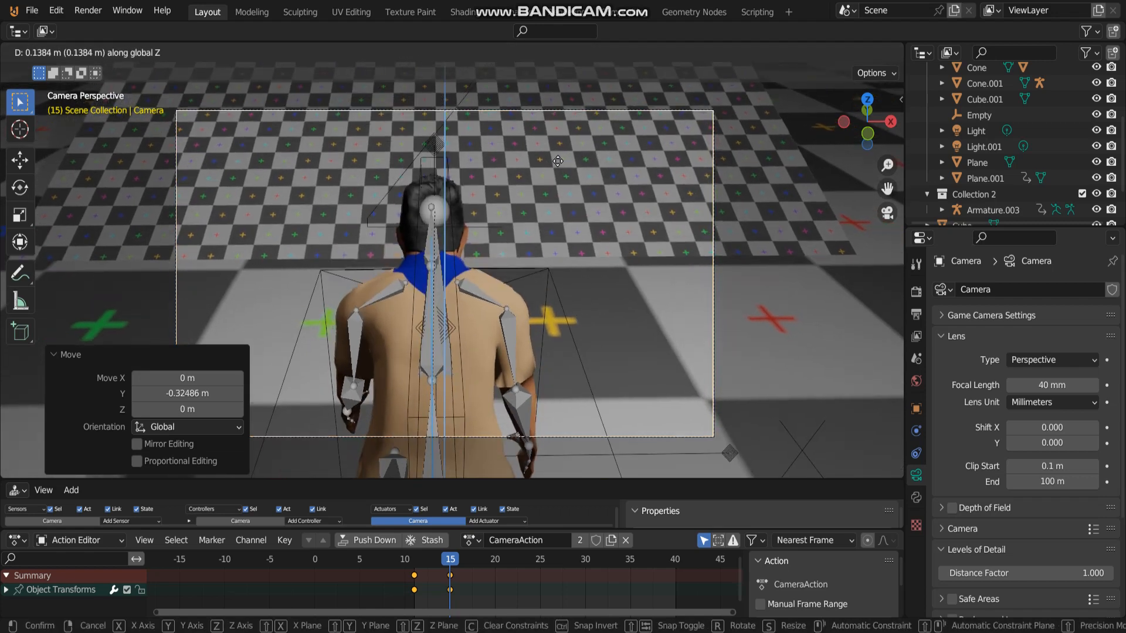
pyautogui.click(551, 170)
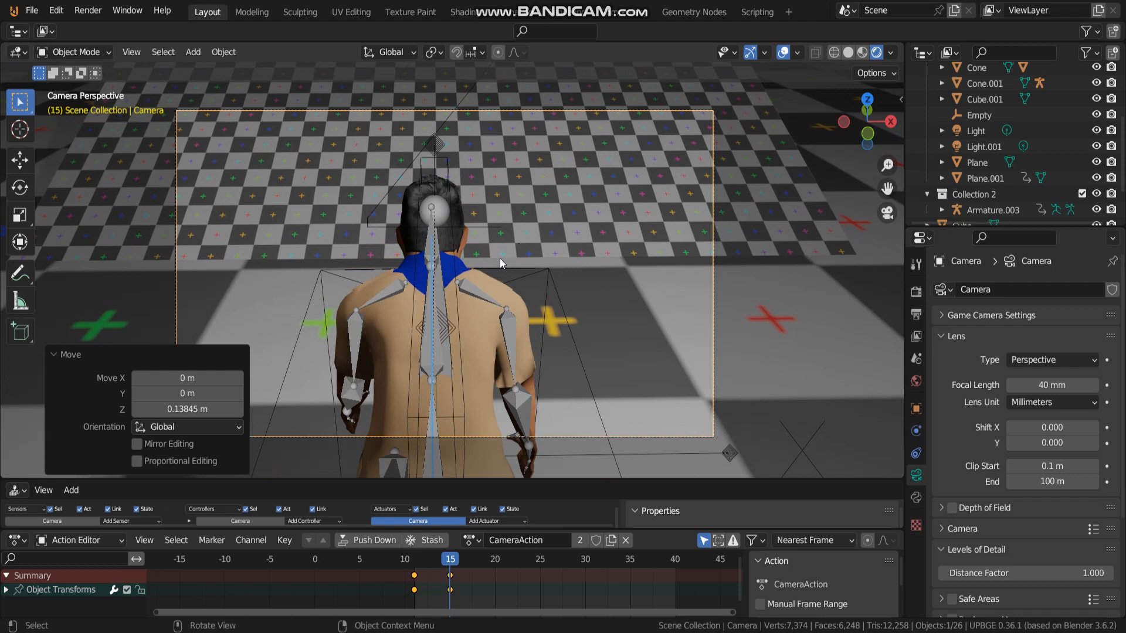
# Step: Insert Location and Rotation keyframes for the camera at frame 15
pyautogui.press('i')
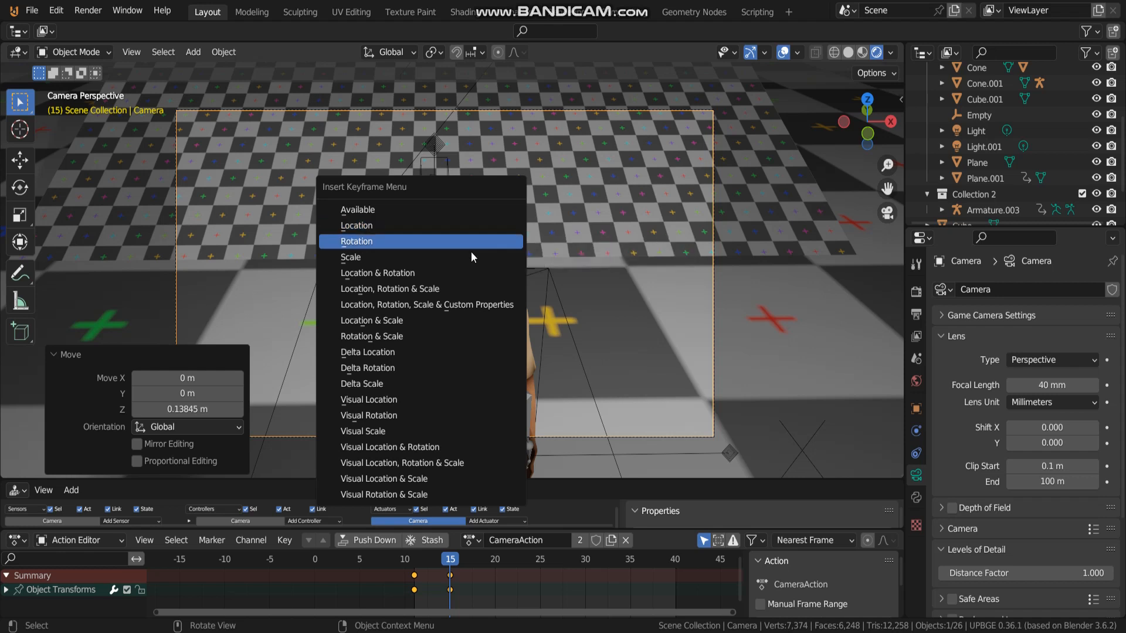
pyautogui.click(469, 229)
pyautogui.press('i')
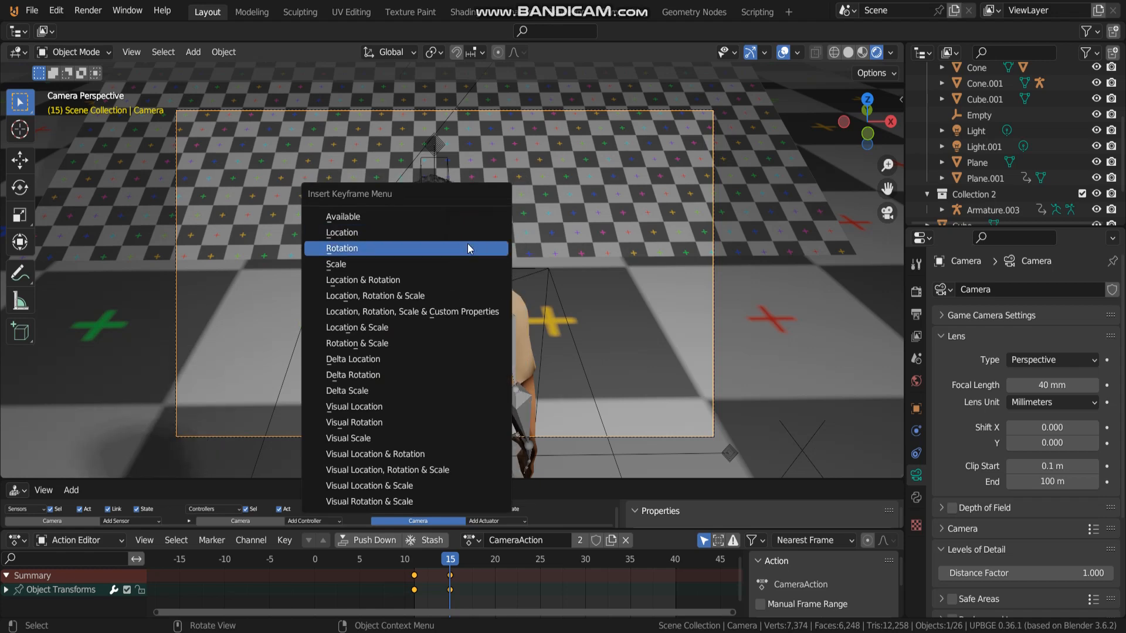
pyautogui.click(468, 249)
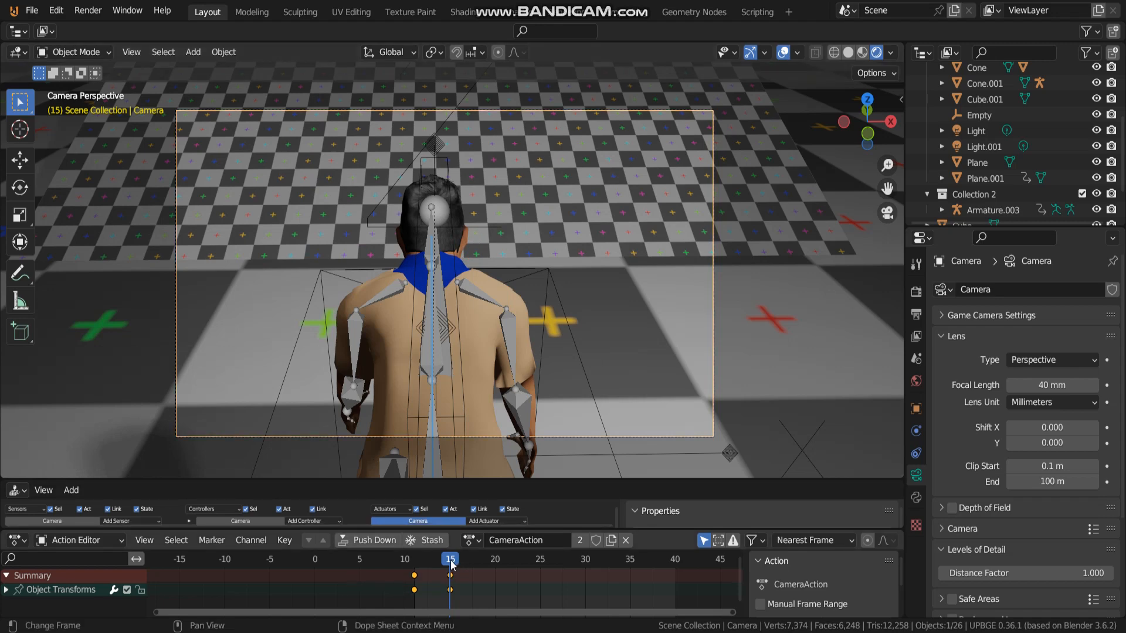
# Step: Return the timeline to frame 1, run the game to test the adjusted camera, and exit
pyautogui.moveTo(451, 564); pyautogui.dragTo(320, 575)
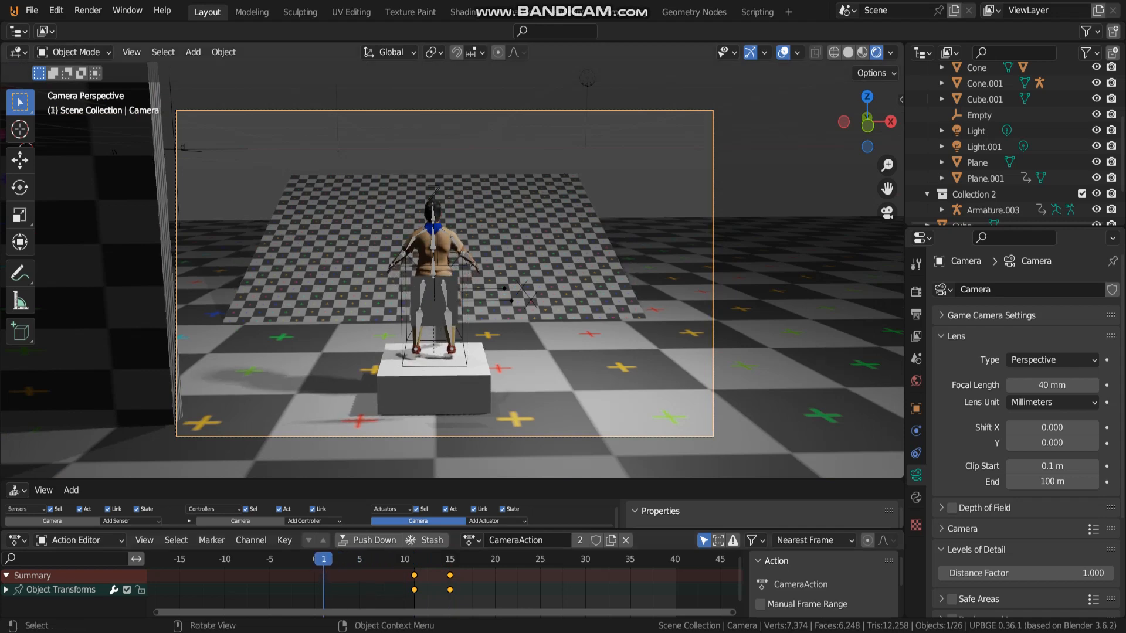
pyautogui.press('p')
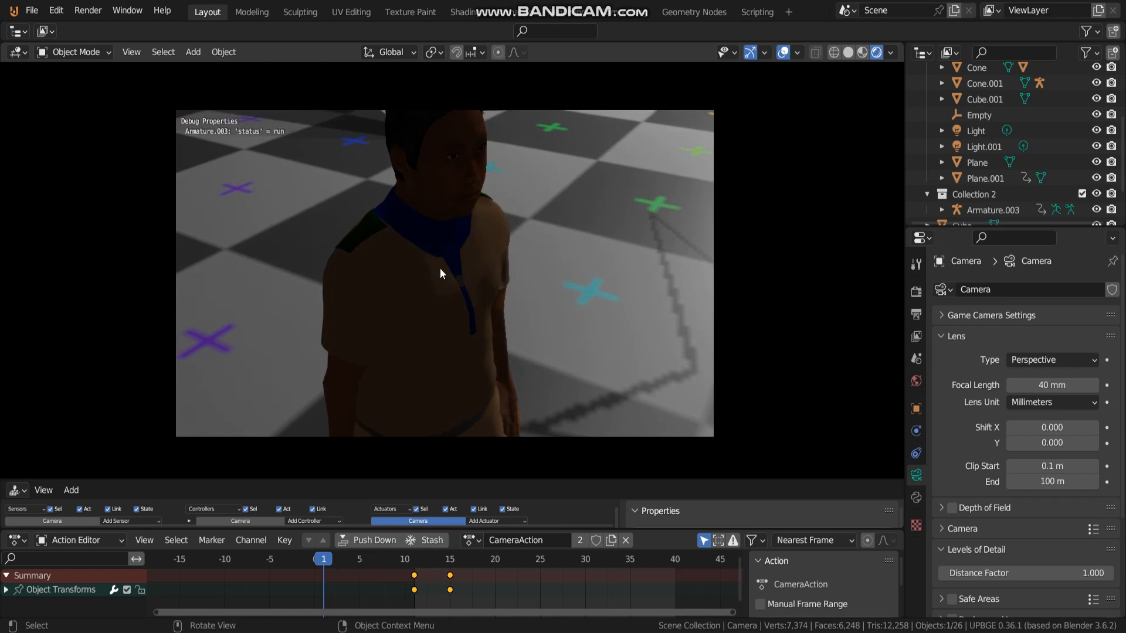
pyautogui.press('Escape')
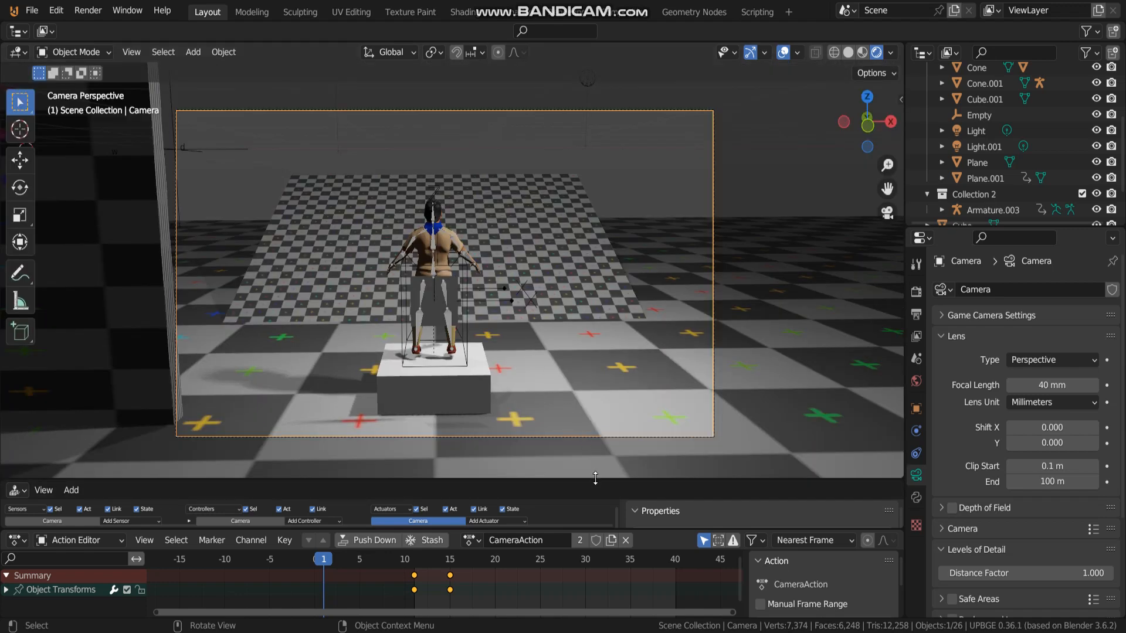
# Step: Enlarge the logic bricks area, reselect the camera, and fit its Ray sensor, And controller and Action actuator in view
pyautogui.moveTo(595, 481); pyautogui.dragTo(594, 384)
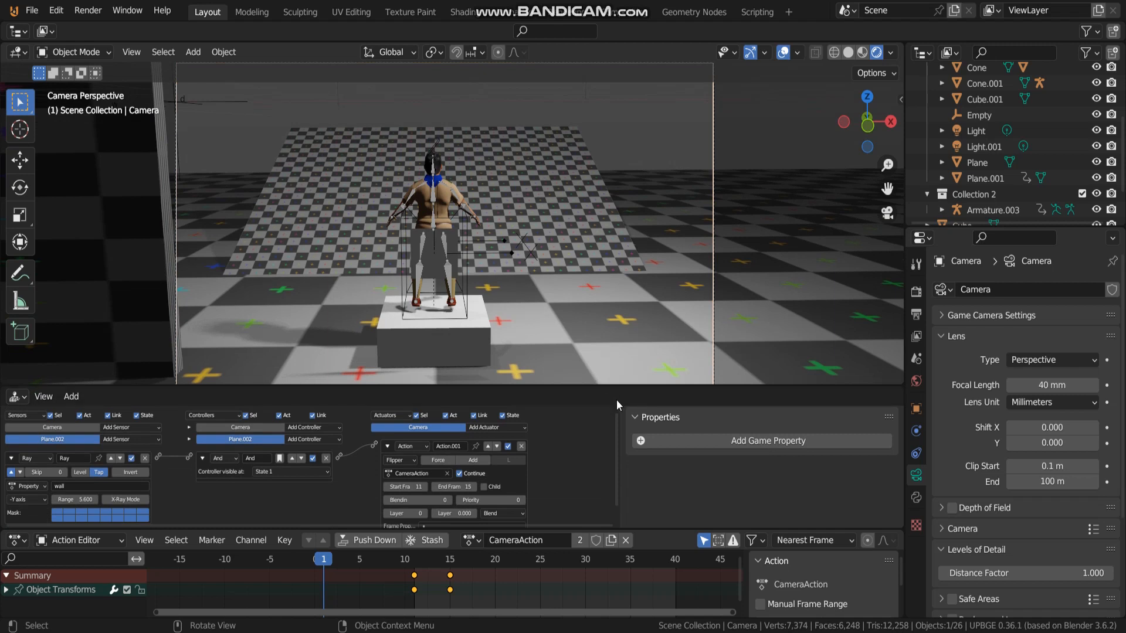
pyautogui.moveTo(639, 385); pyautogui.dragTo(637, 365)
pyautogui.scroll(-2, 607, 114)
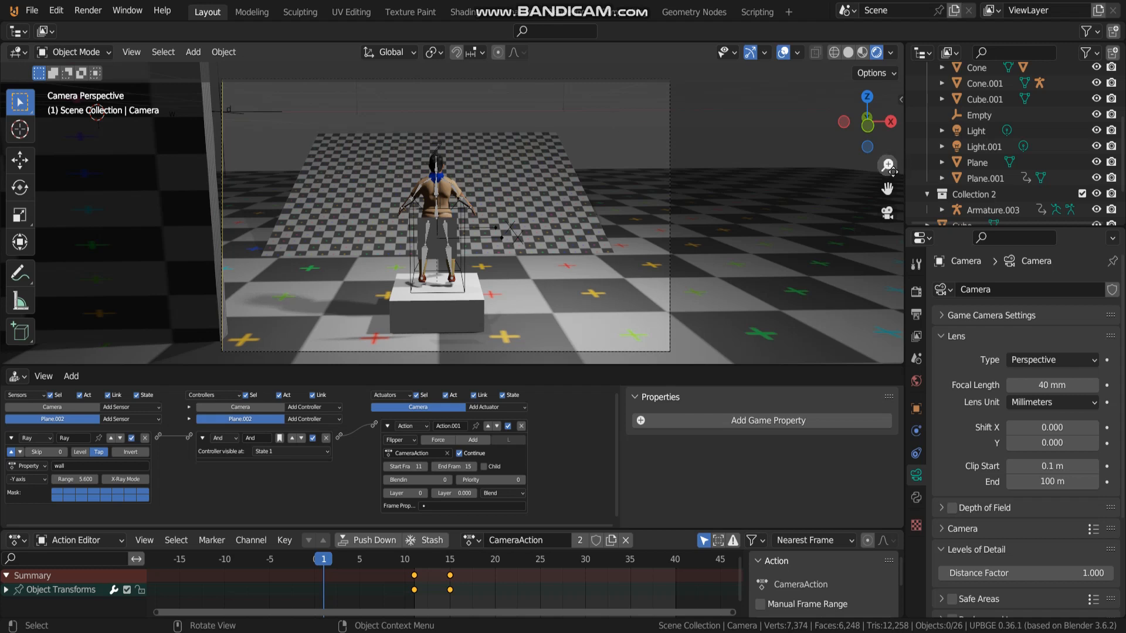
pyautogui.moveTo(888, 188); pyautogui.dragTo(903, 247)
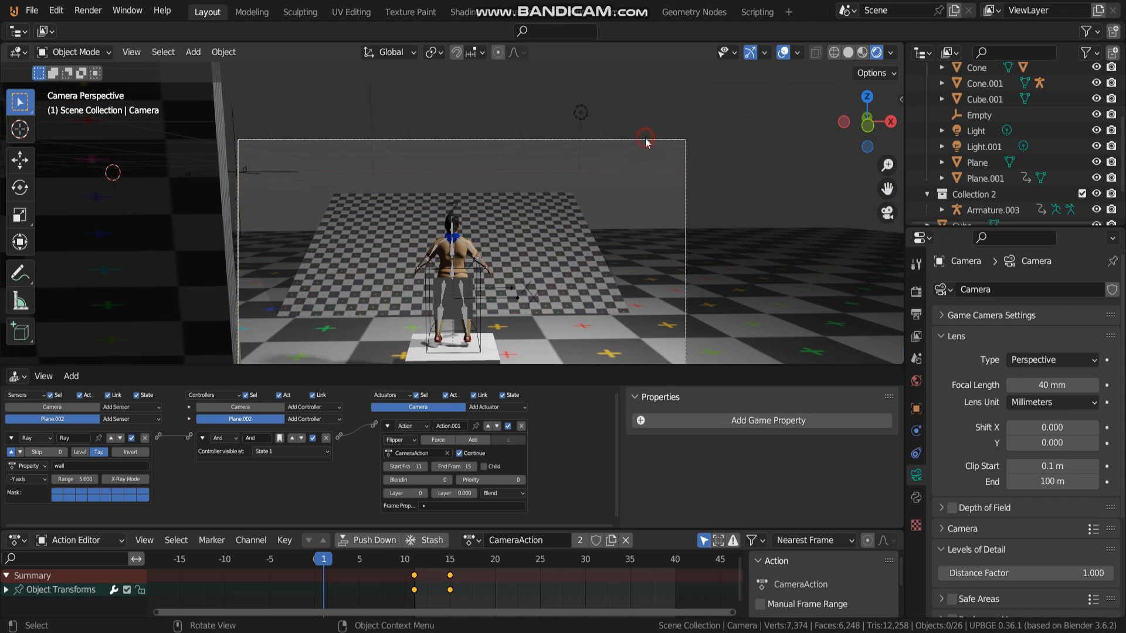
pyautogui.click(635, 168)
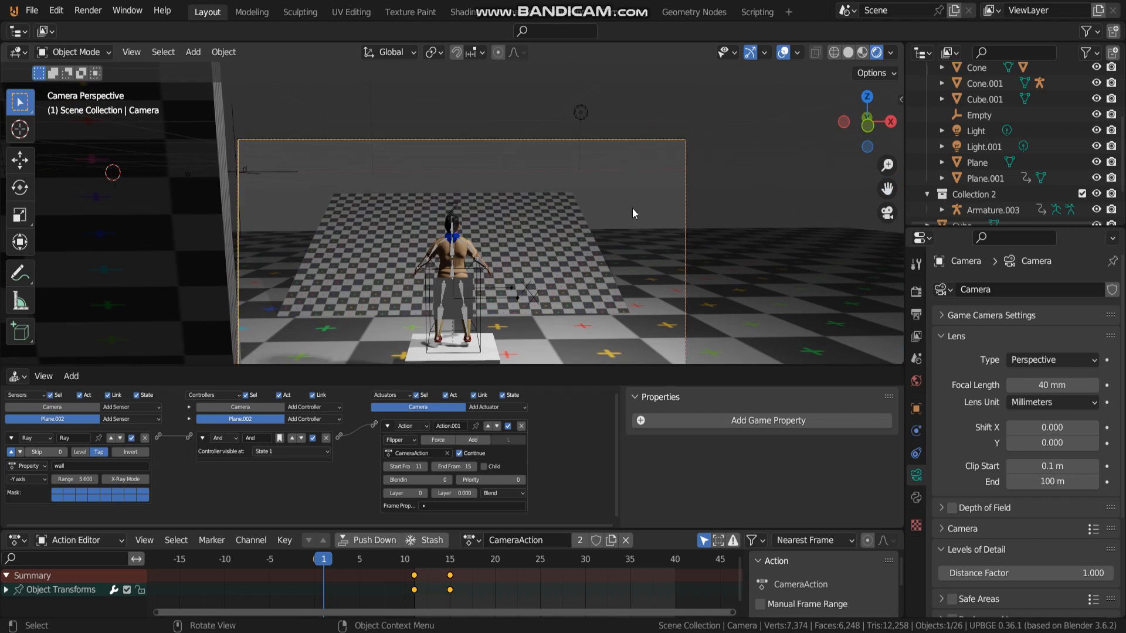
pyautogui.moveTo(610, 370); pyautogui.dragTo(604, 319)
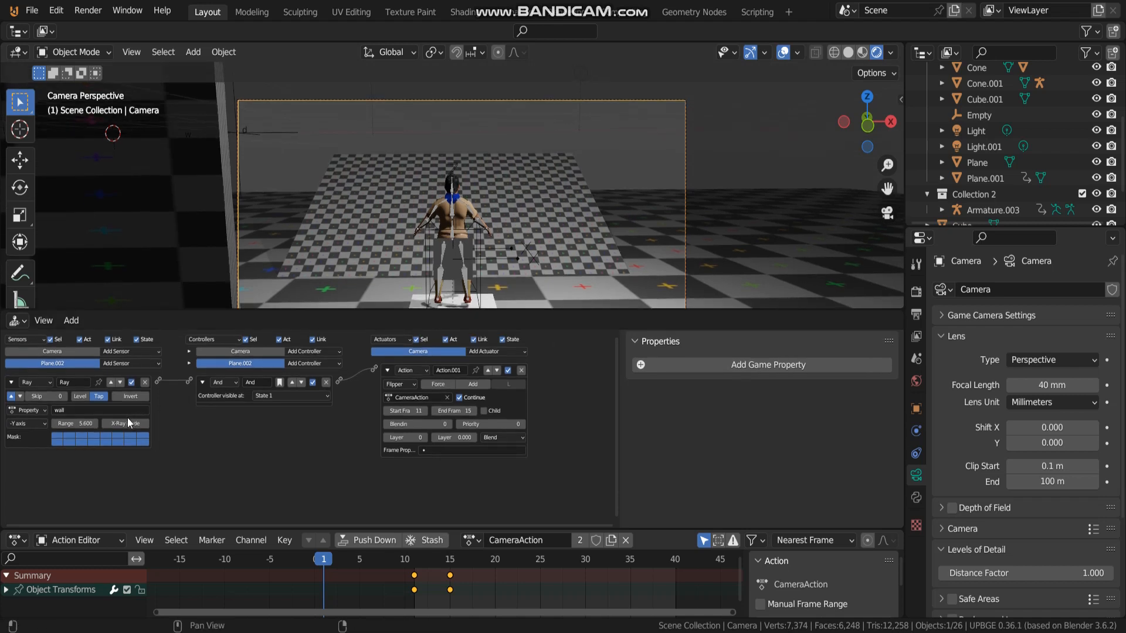
pyautogui.press('Home')
pyautogui.moveTo(625, 452); pyautogui.dragTo(733, 452)
pyautogui.press('Home')
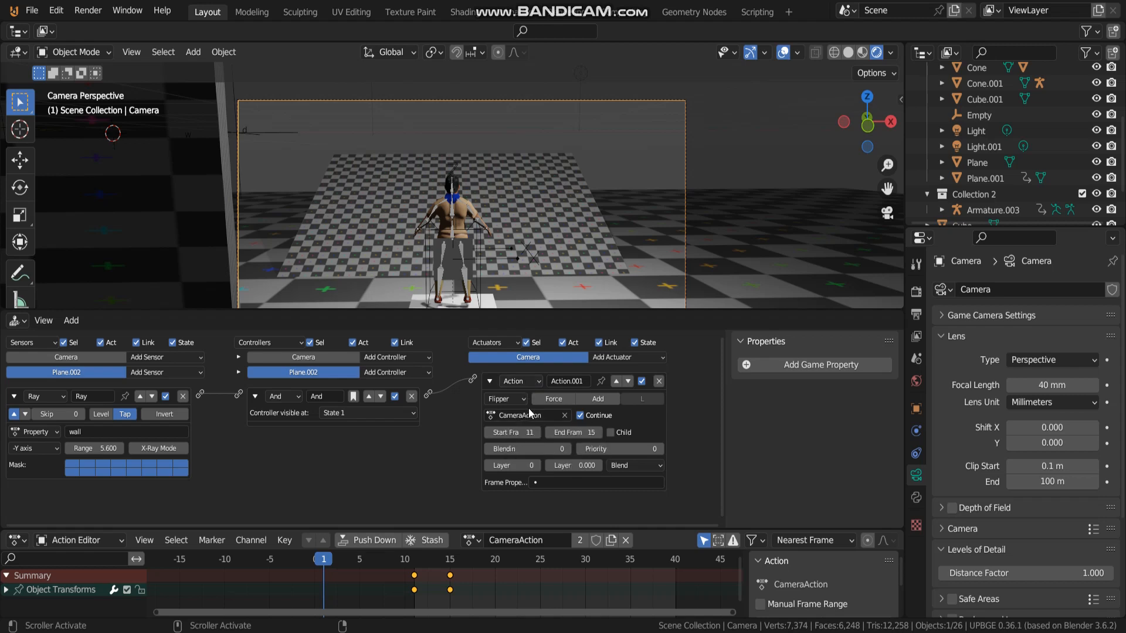
# Step: Go to frame 11, the first keyframe of the camera action, to inspect the camera's starting position
pyautogui.click(414, 561)
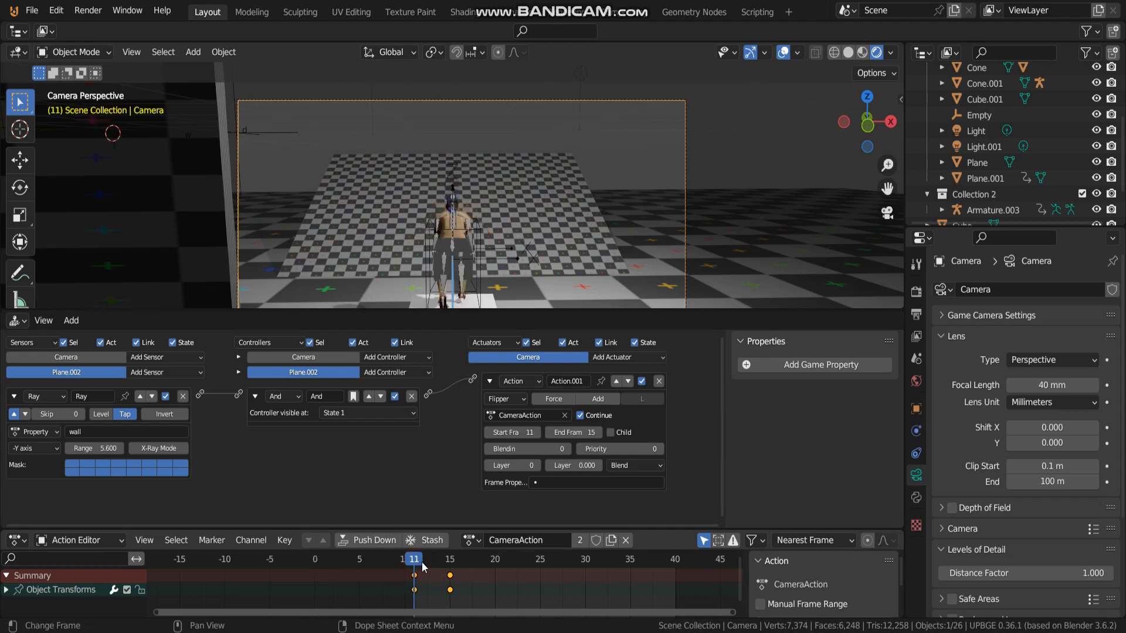
pyautogui.moveTo(422, 563)
pyautogui.mouseDown()
pyautogui.moveTo(457, 564)
pyautogui.moveTo(414, 572)
pyautogui.mouseUp()
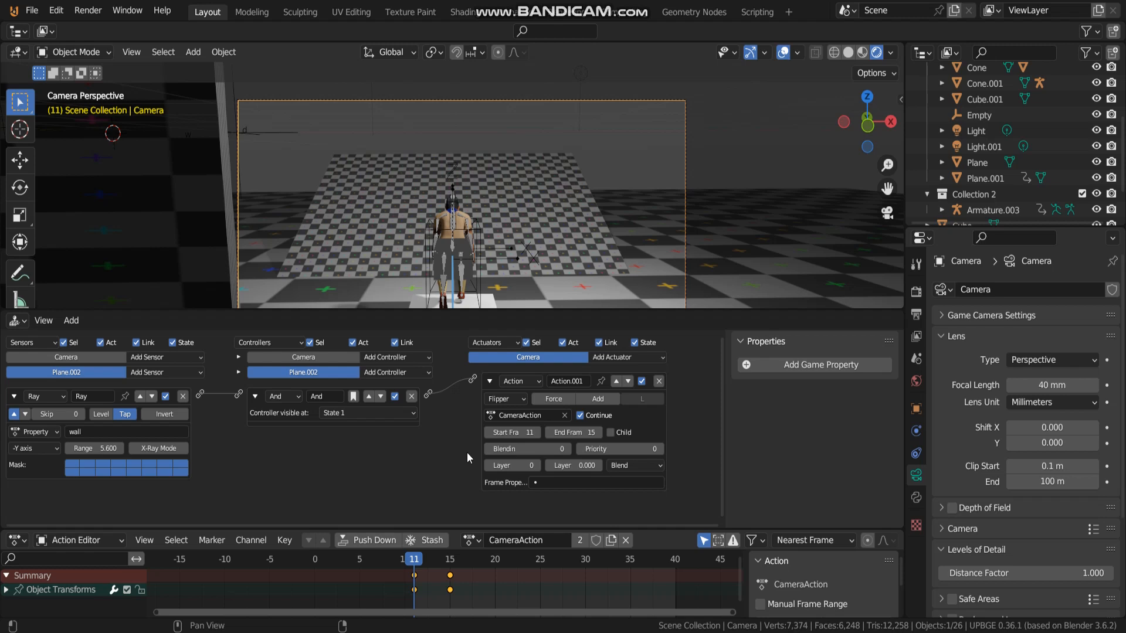
# Step: Bring the whole camera frame into view, run the game to test the Flipper camera action, and exit
pyautogui.moveTo(889, 188); pyautogui.dragTo(928, 133)
pyautogui.scroll(-1, 533, 210)
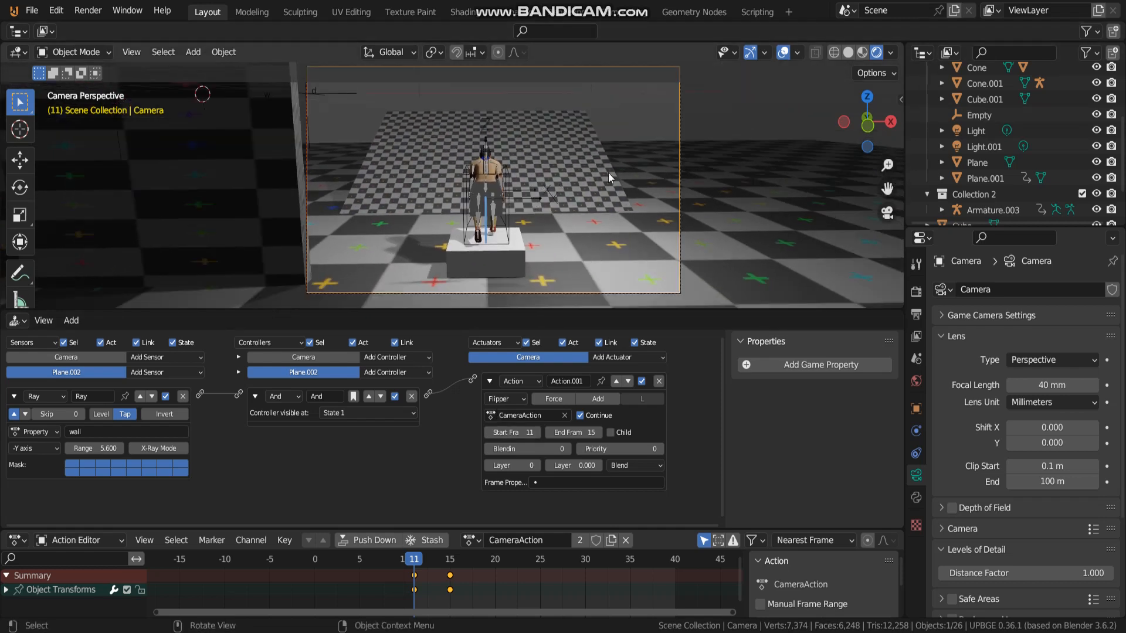
pyautogui.click(510, 398)
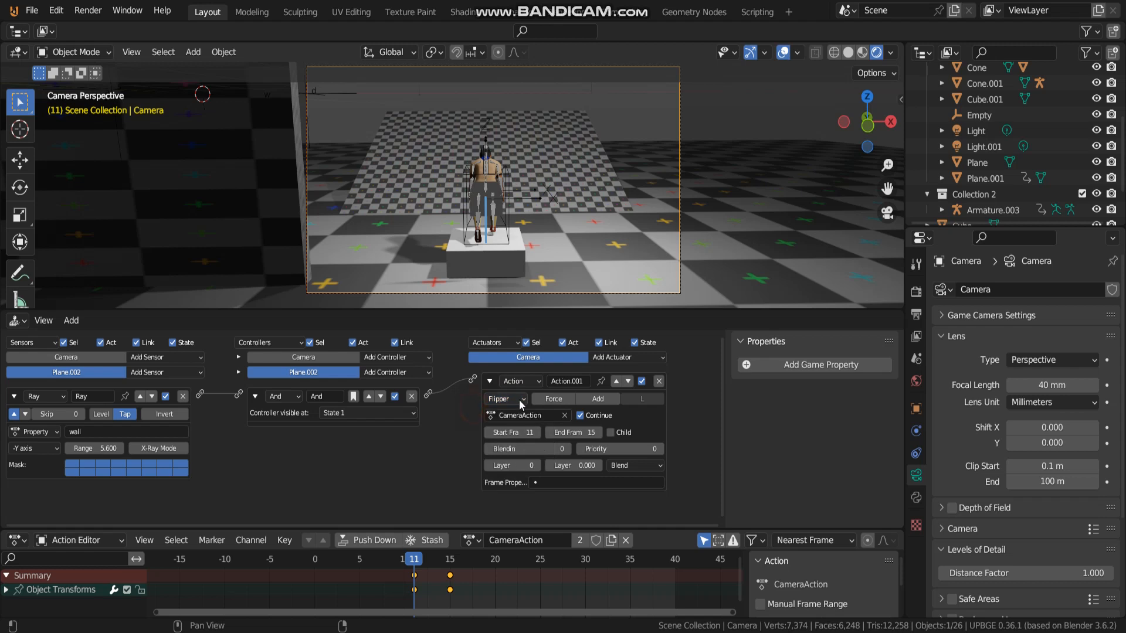
pyautogui.click(509, 401)
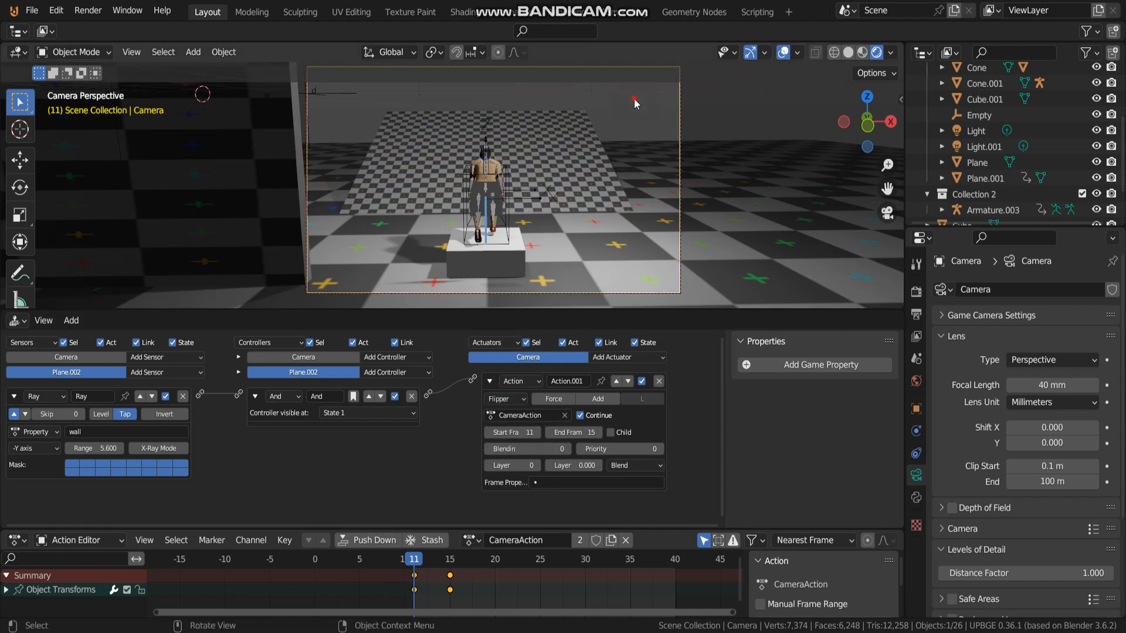
pyautogui.click(667, 109)
pyautogui.click(669, 115)
pyautogui.press('p')
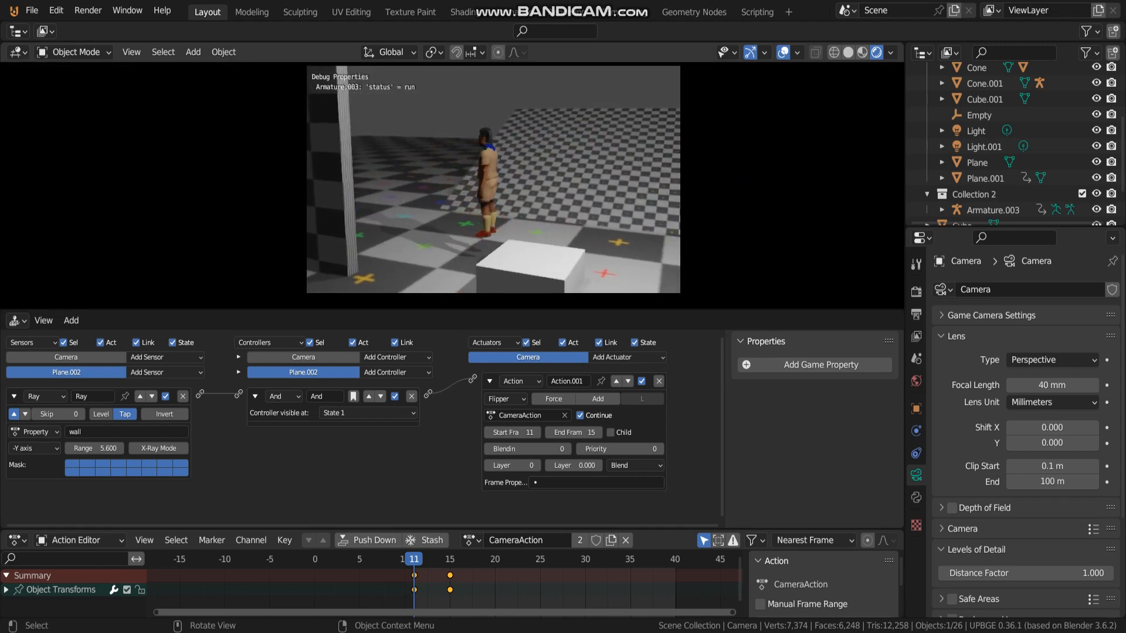
pyautogui.press('Escape')
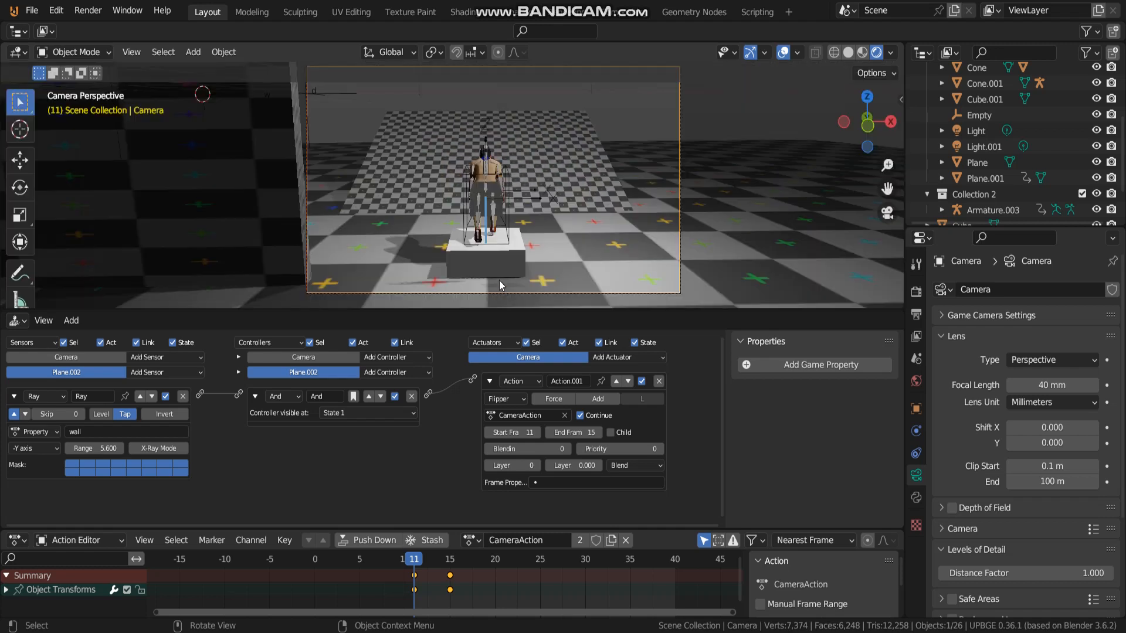
# Step: Try the Play type on the camera's Action actuator in a game run, and set the type back to Flipper
pyautogui.click(516, 399)
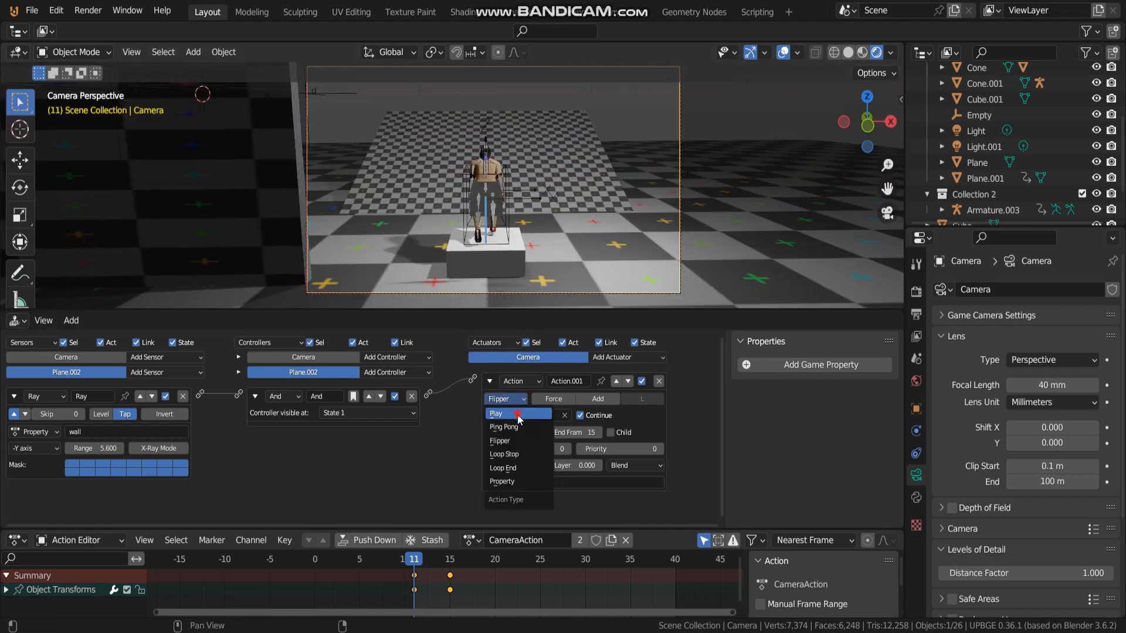
pyautogui.click(516, 414)
pyautogui.press('p')
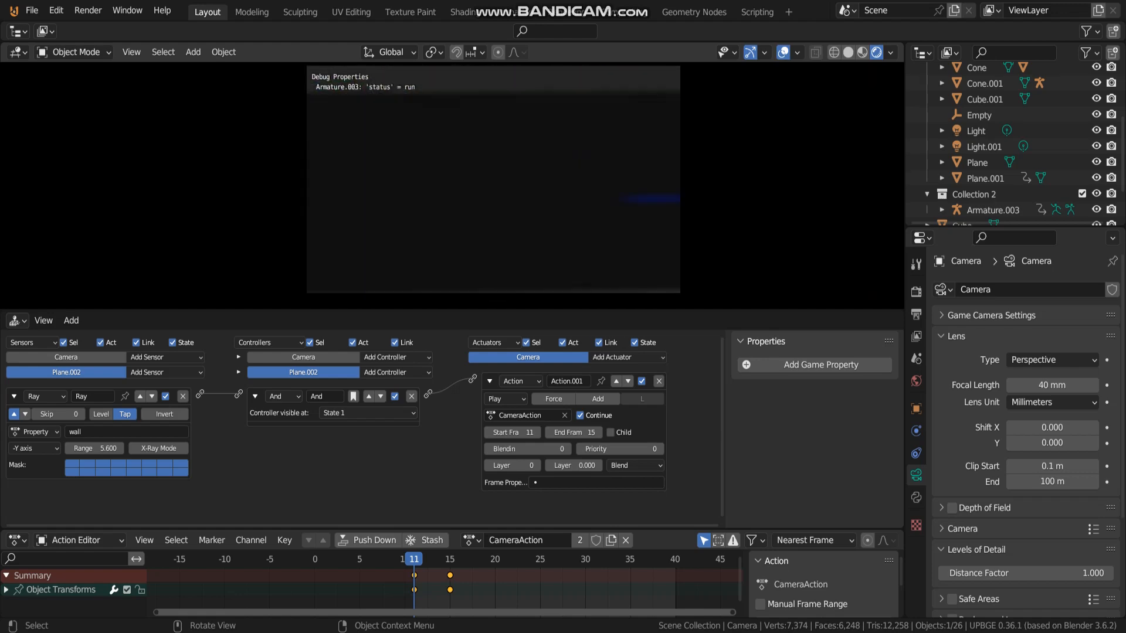
pyautogui.press('Escape')
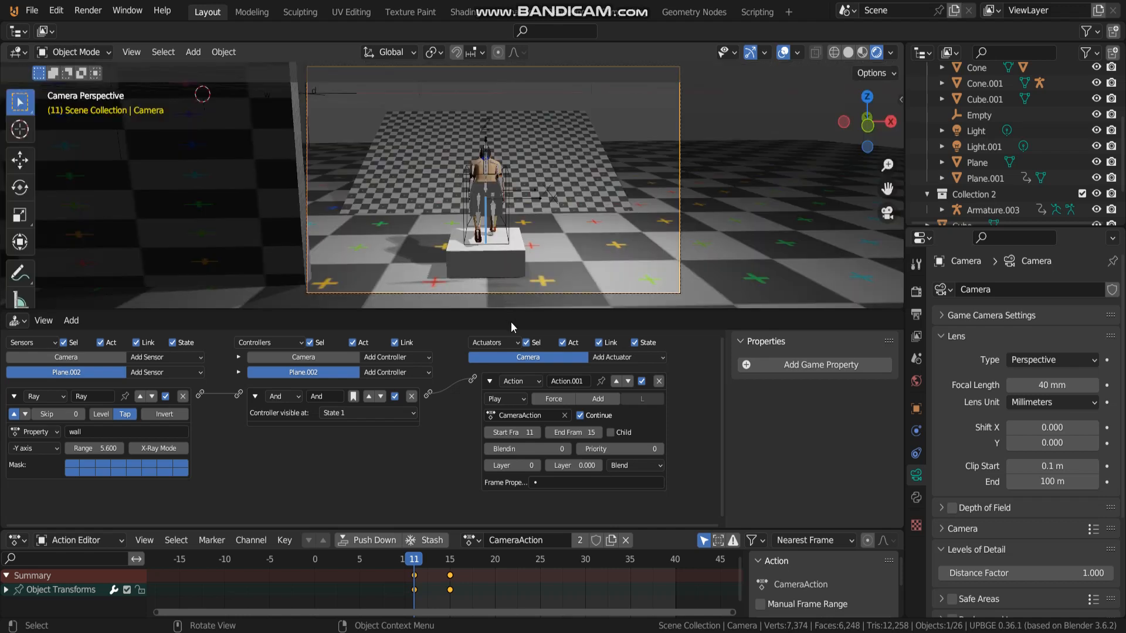
pyautogui.click(505, 405)
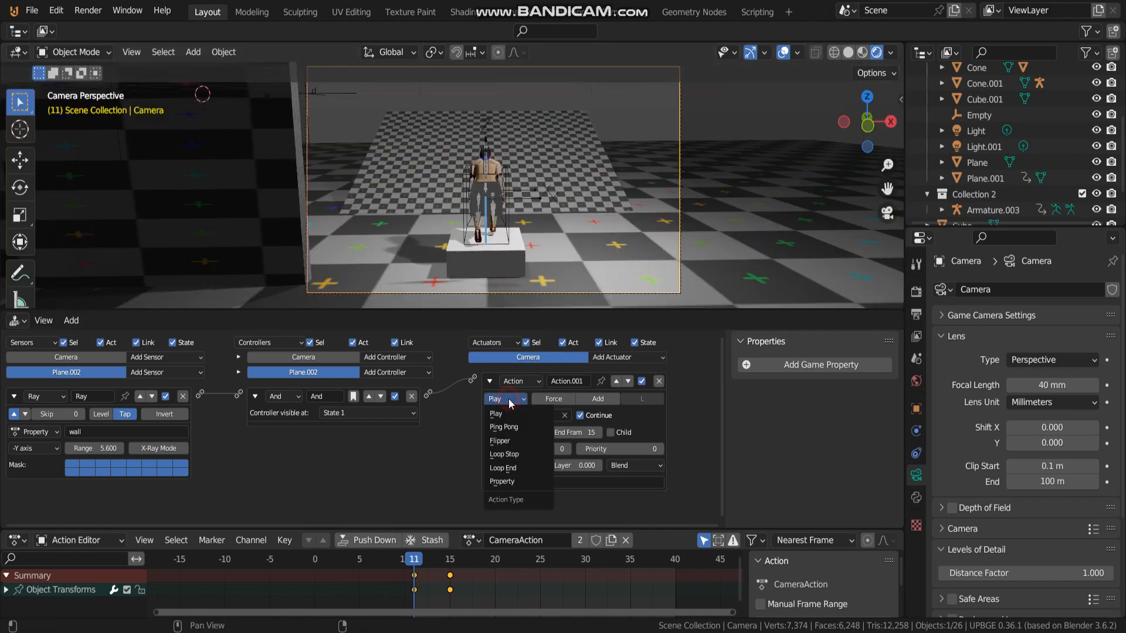
pyautogui.click(517, 430)
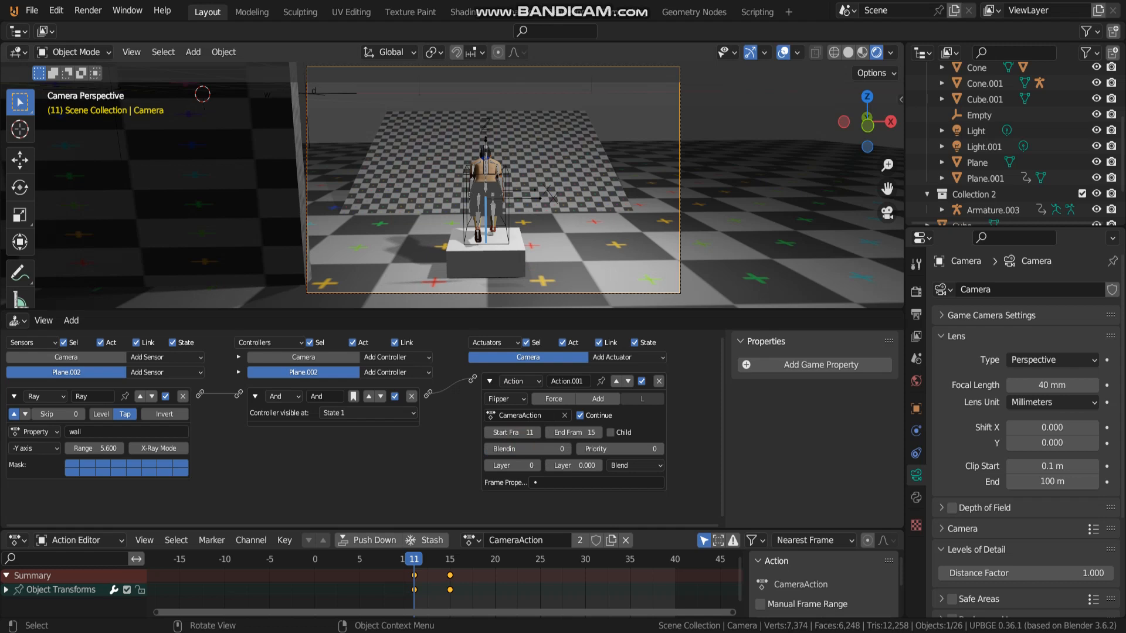
# Step: Run the game and move the character around near the wall to test how the camera approaches in run status
pyautogui.press('p')
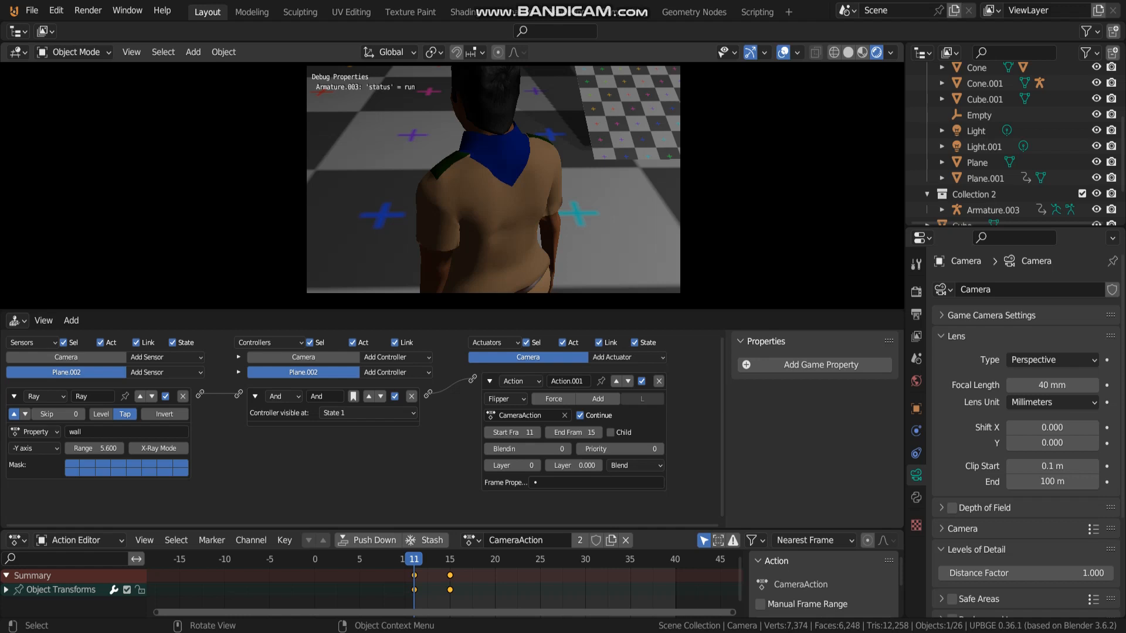
pyautogui.press('Right')
pyautogui.press('Right')
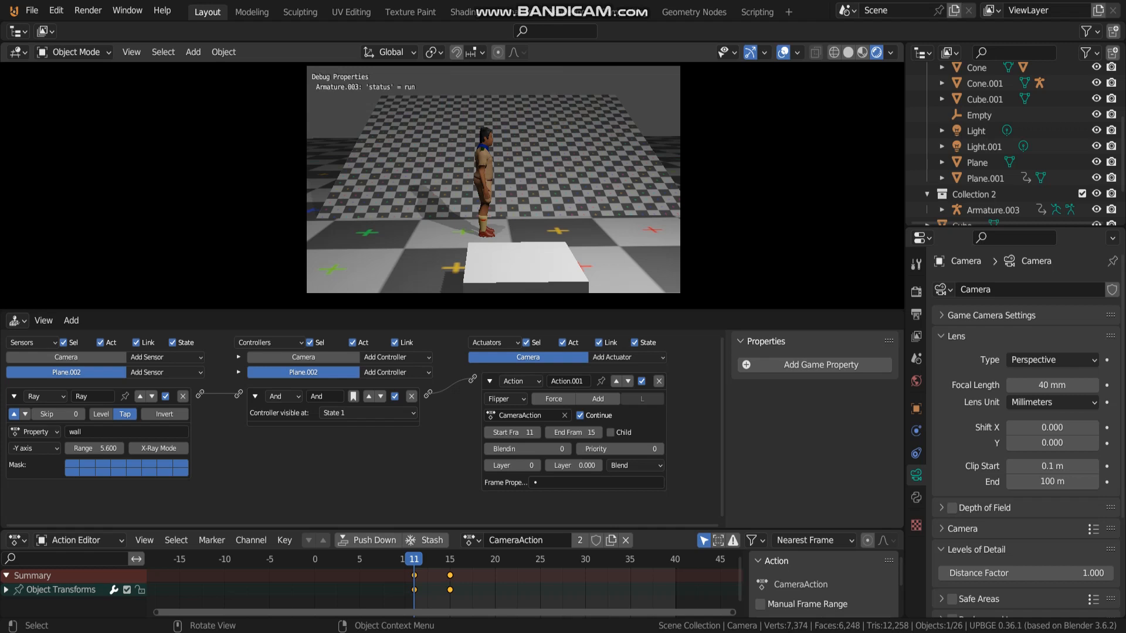
pyautogui.press('Right')
pyautogui.press('Right')
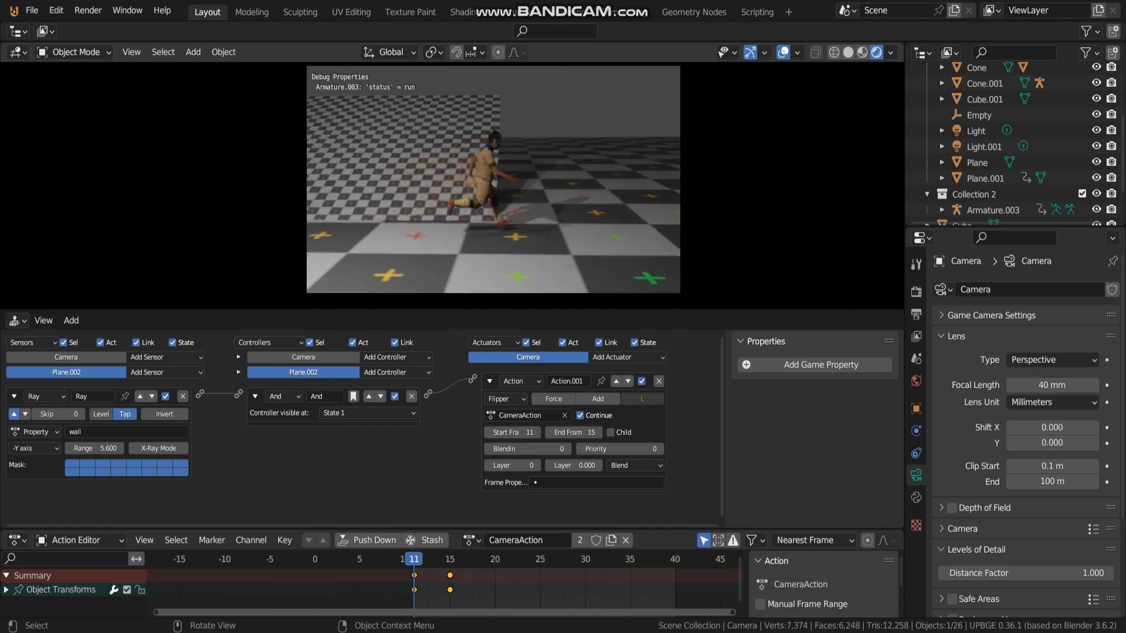
pyautogui.press('Left')
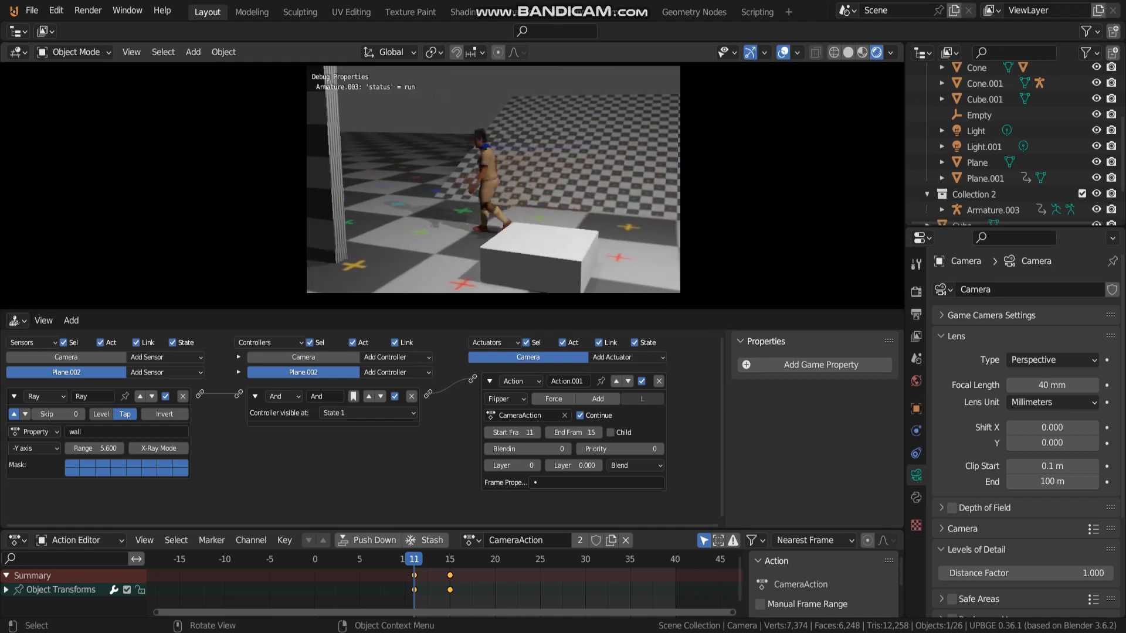
pyautogui.press('Down')
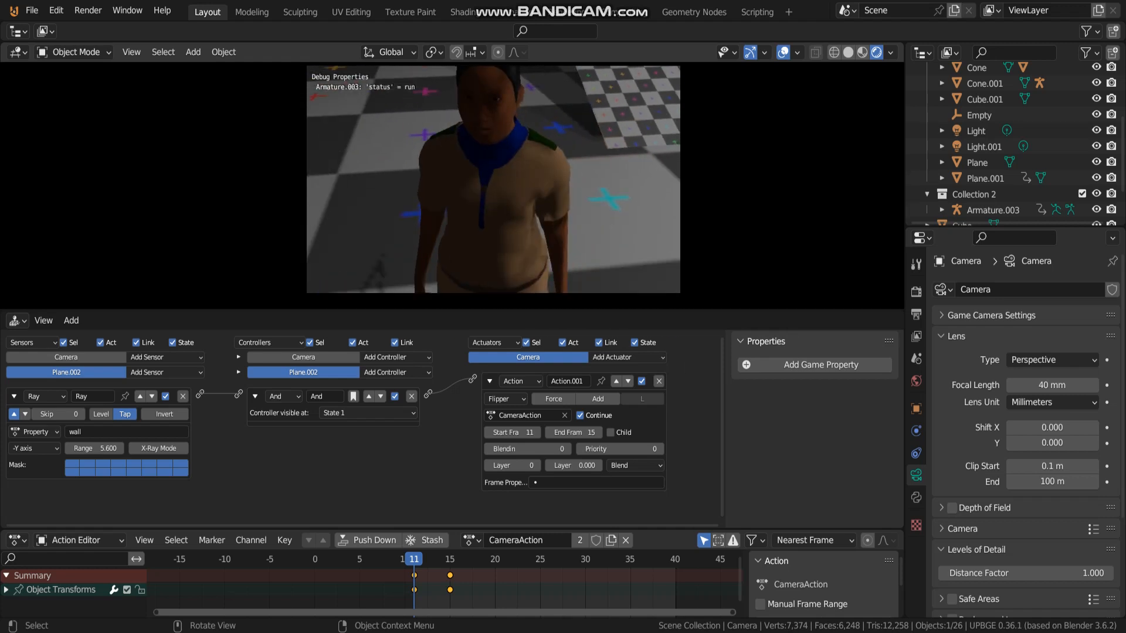
pyautogui.press('Right')
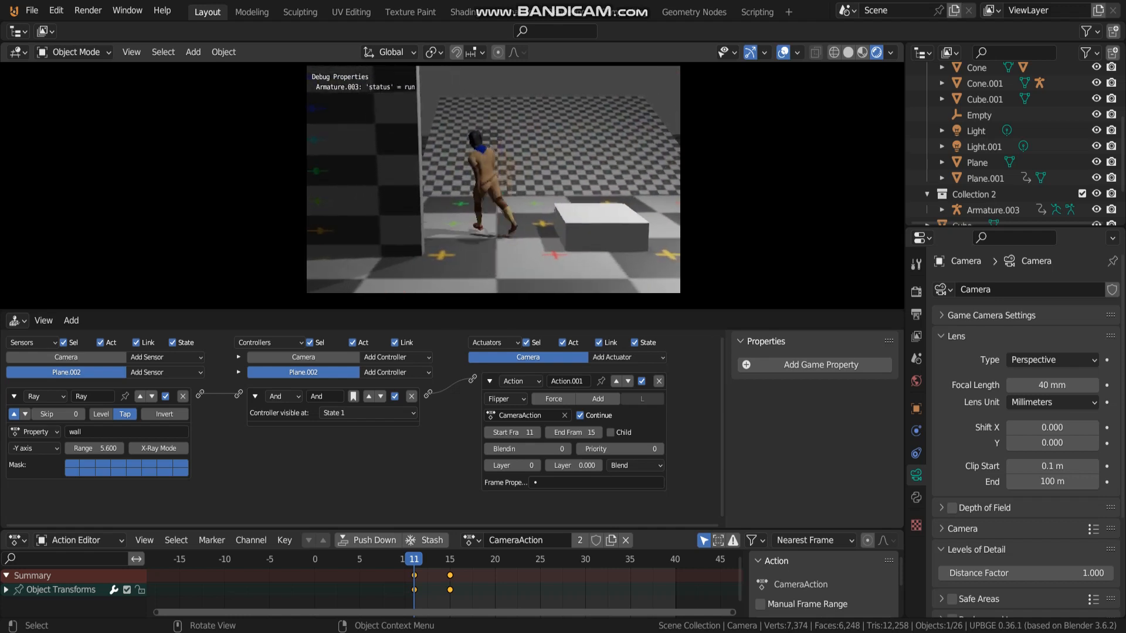
pyautogui.press('Left')
pyautogui.press('Right')
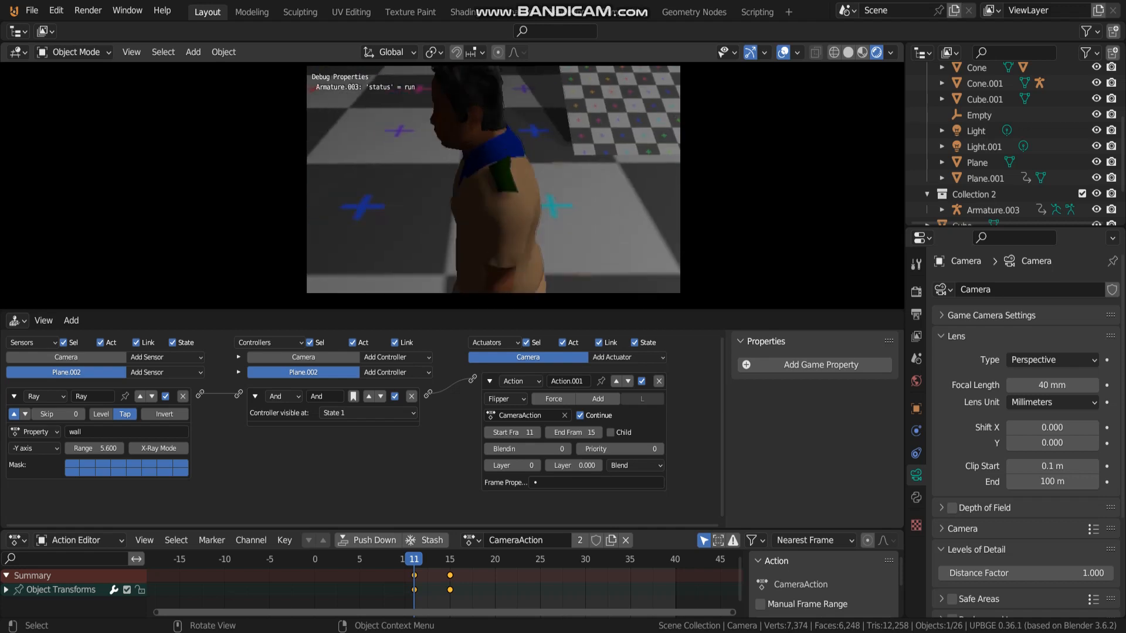
pyautogui.press('Right')
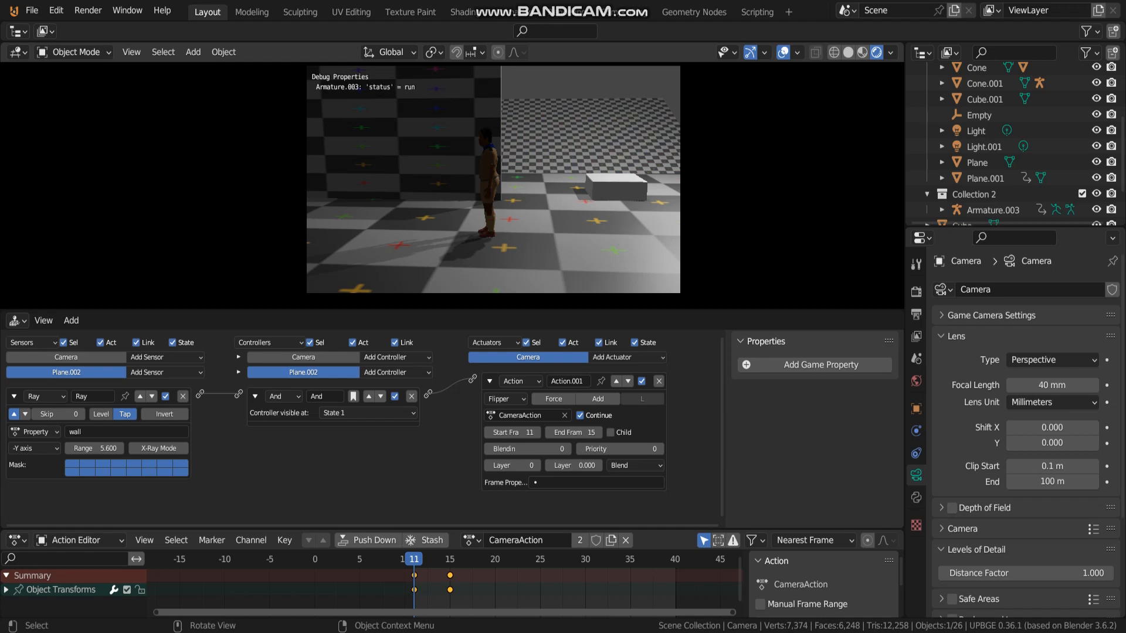
pyautogui.press('Right')
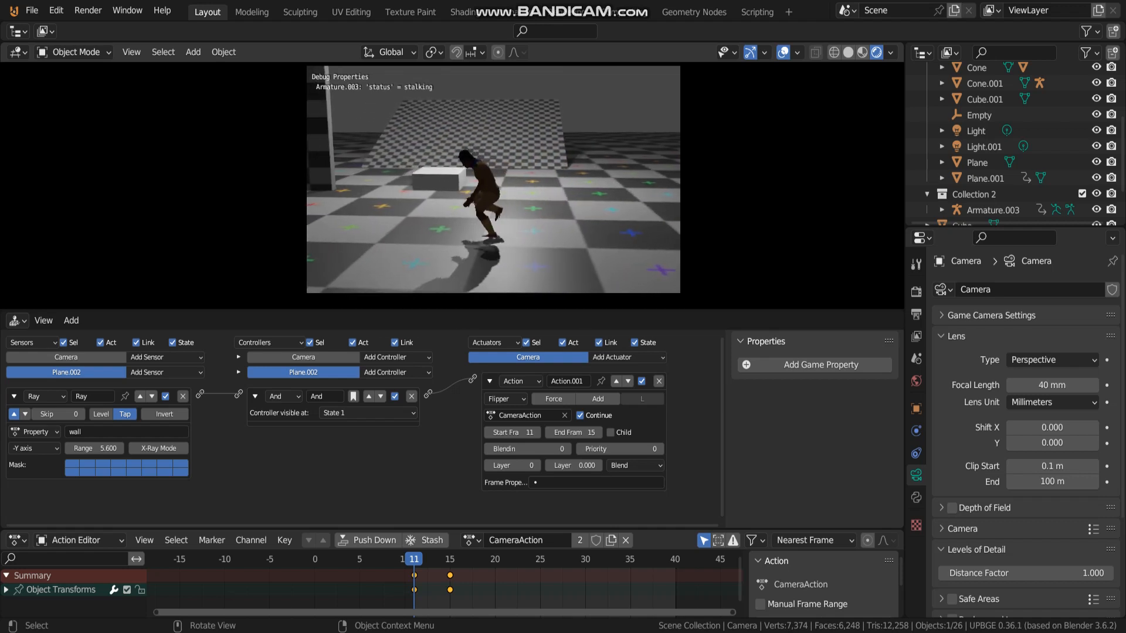
# Step: Steer the character along and around the wall in stalking status to test the camera, and exit the game
pyautogui.press('Up')
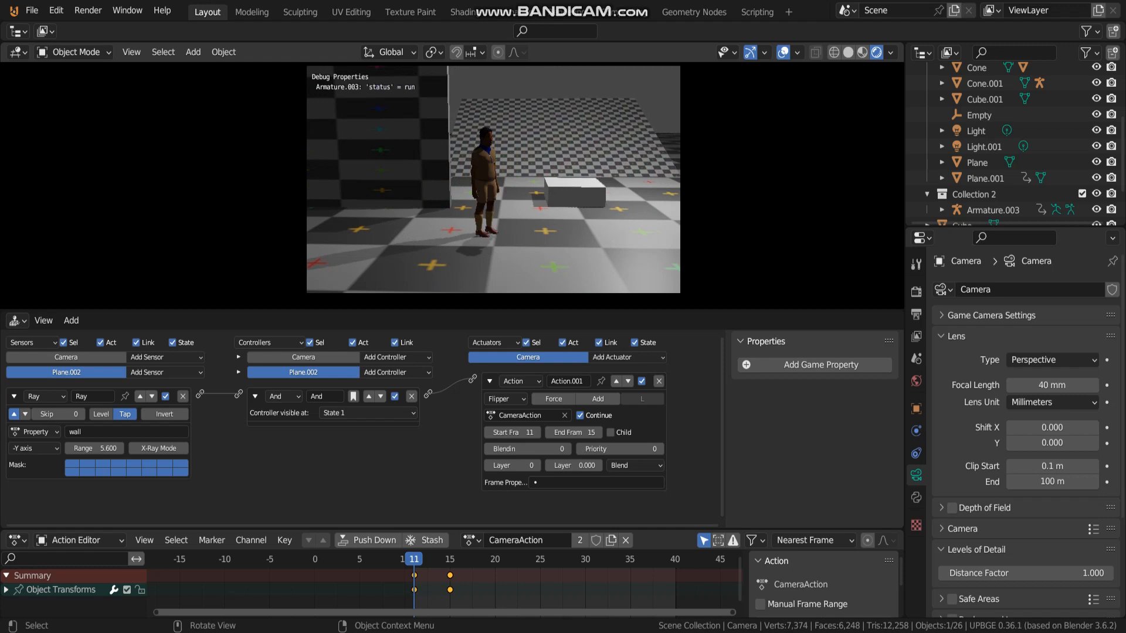
pyautogui.press('Up')
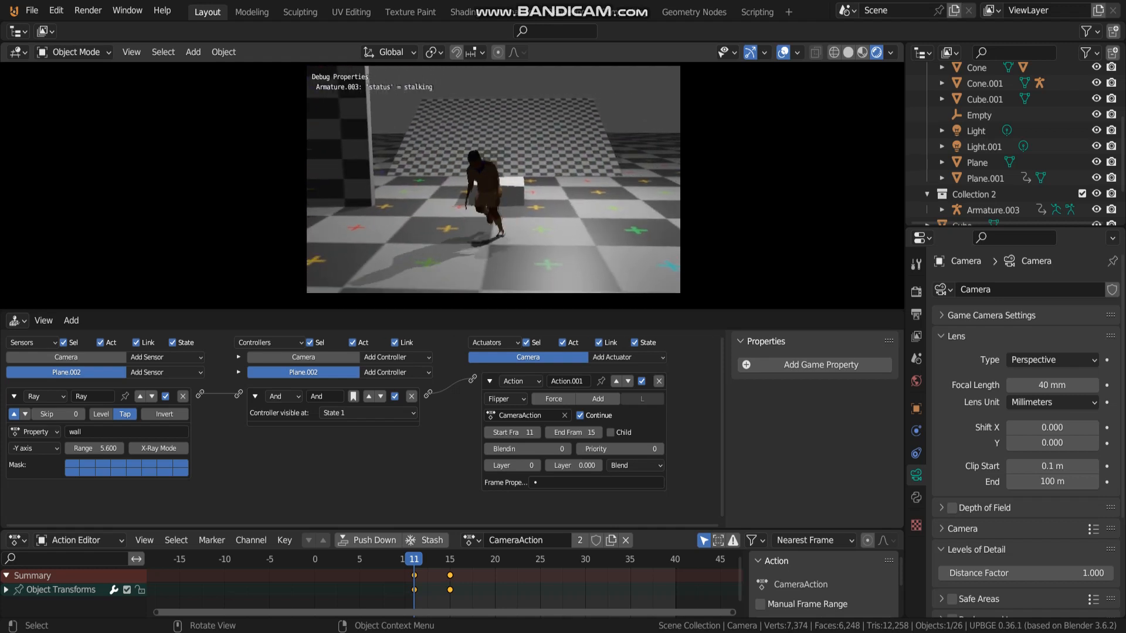
pyautogui.press('Up')
pyautogui.press('Left')
pyautogui.press('Right')
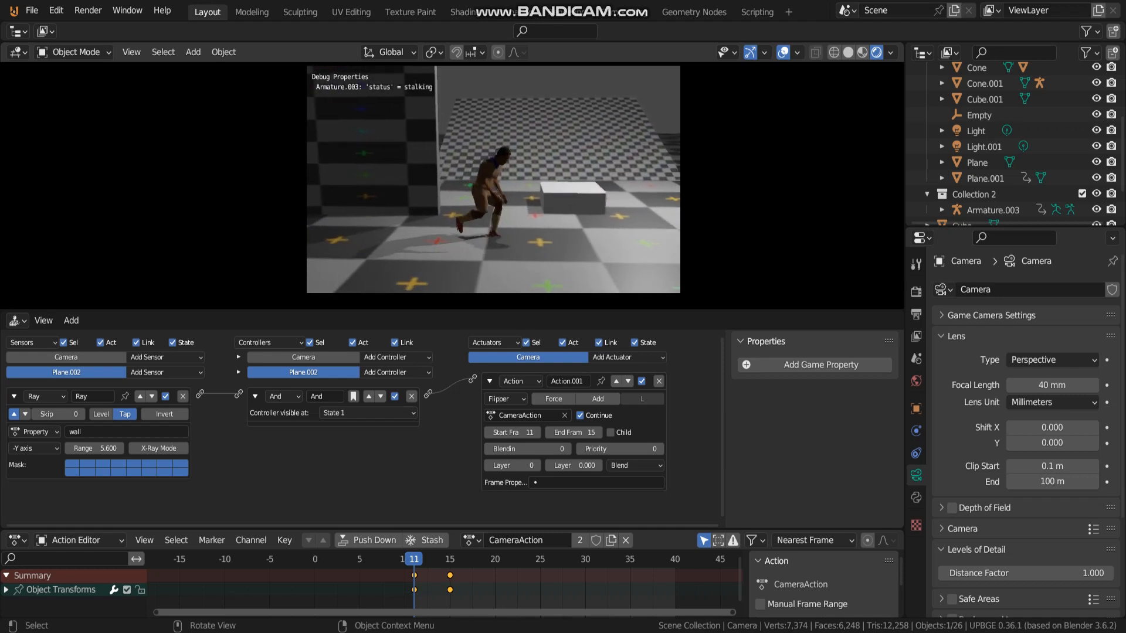
pyautogui.press('Left')
pyautogui.press('Up')
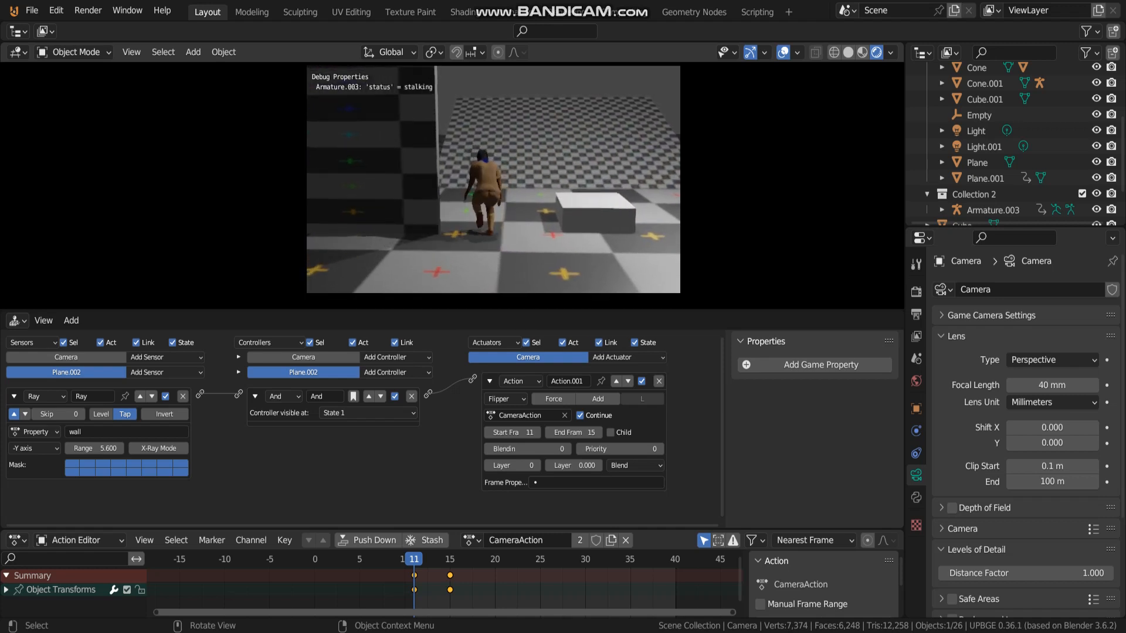
pyautogui.press('Left')
pyautogui.press('Down')
pyautogui.press('Left')
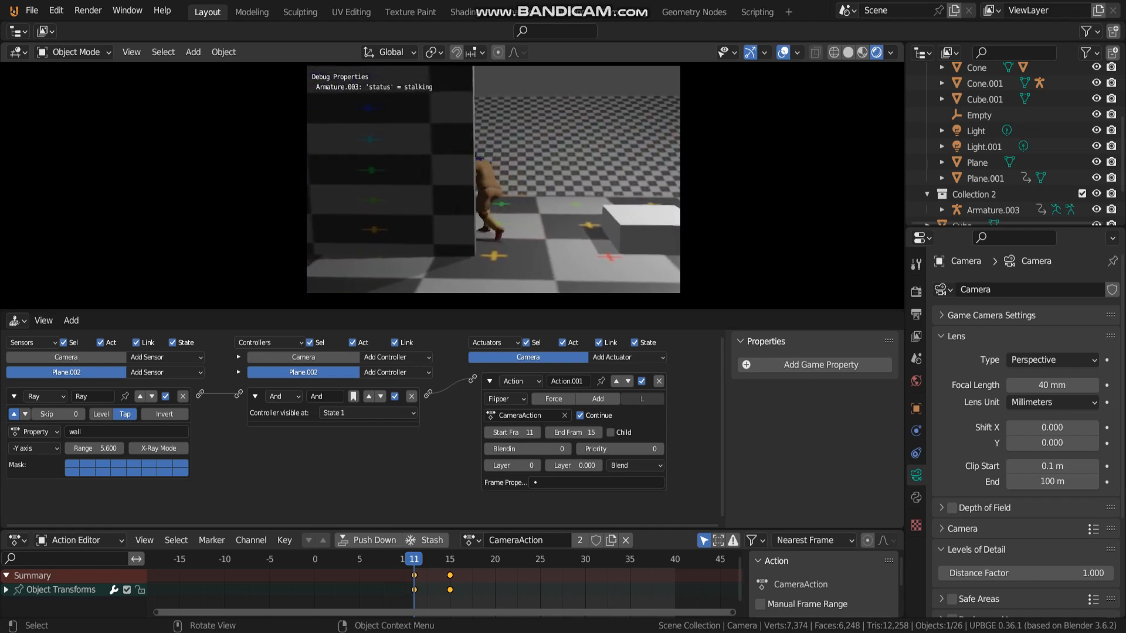
pyautogui.press('Up')
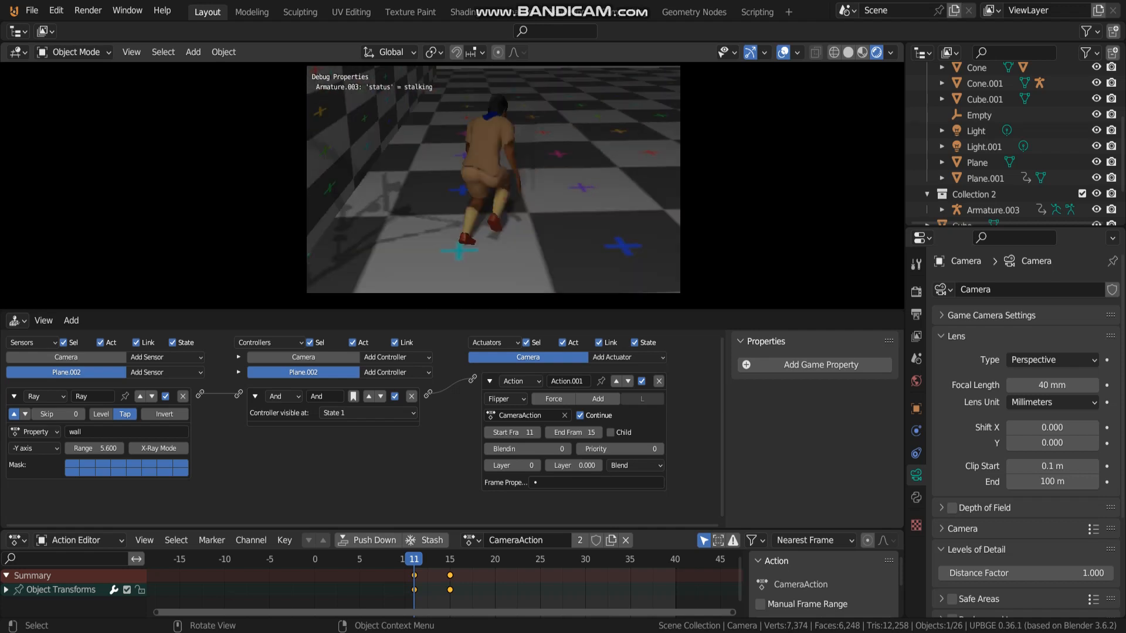
pyautogui.press('Left')
pyautogui.press('Down')
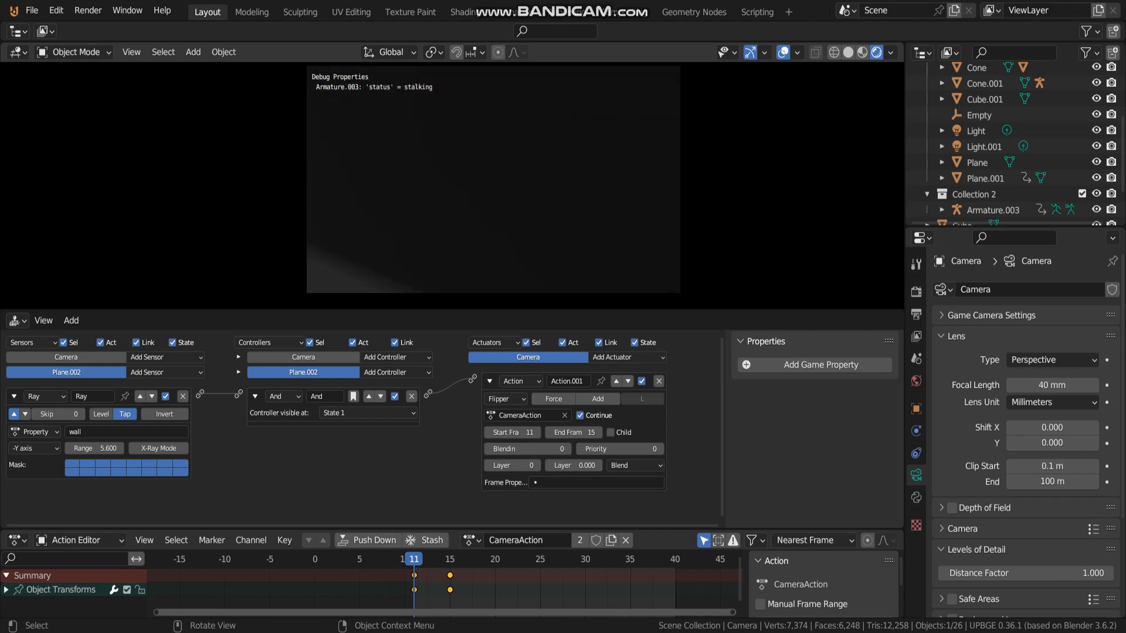
pyautogui.press('Left')
pyautogui.press('Up')
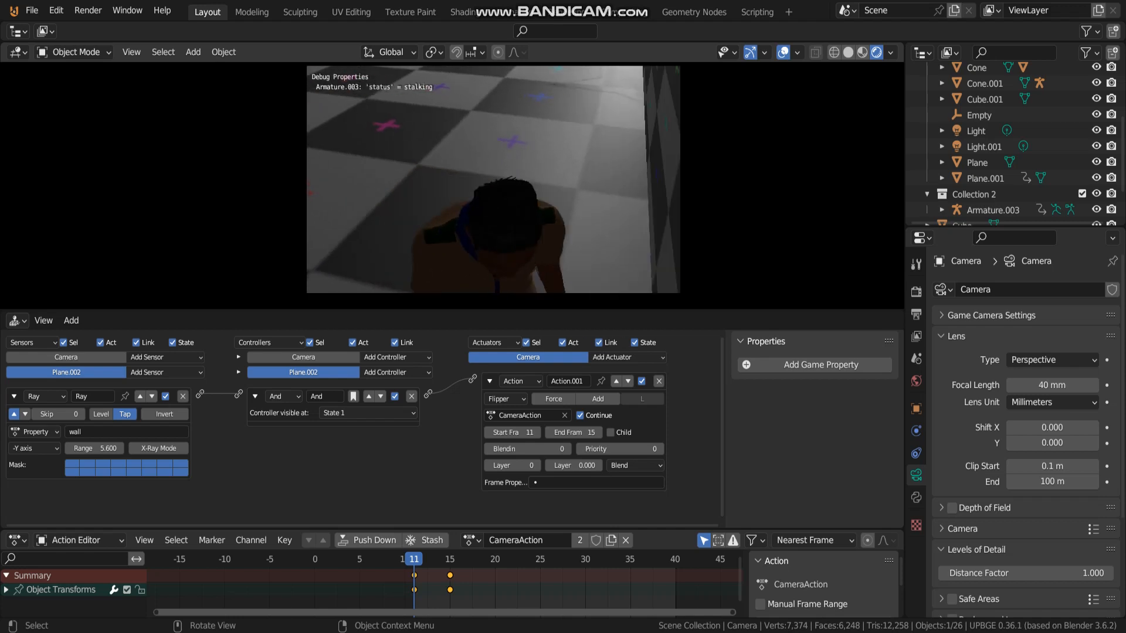
pyautogui.press('Right')
pyautogui.press('Left')
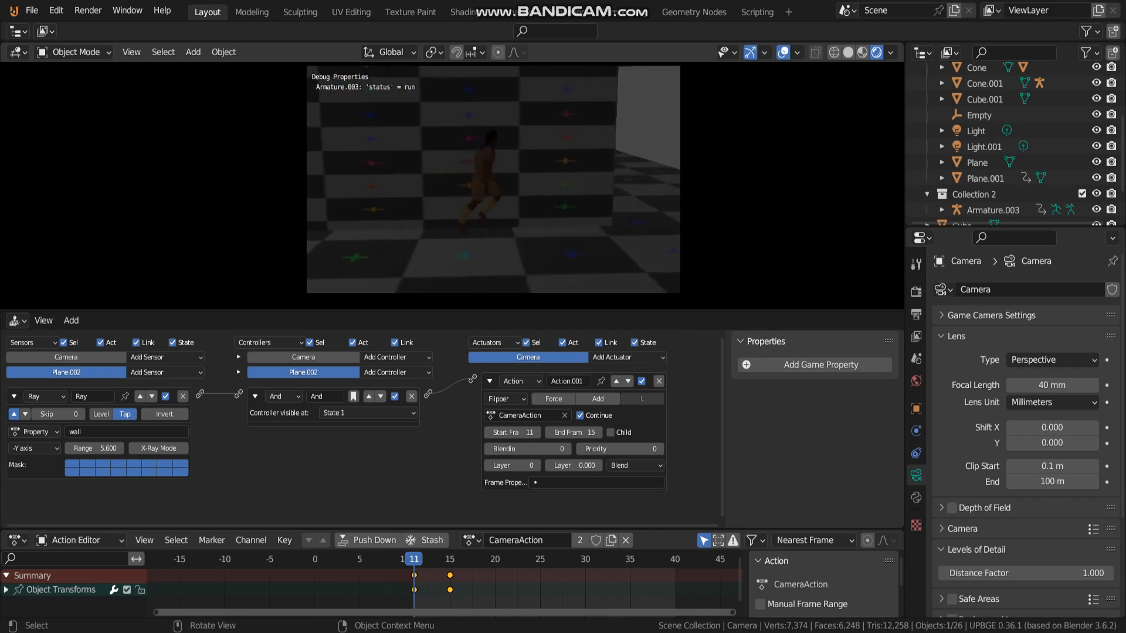
pyautogui.press('Escape')
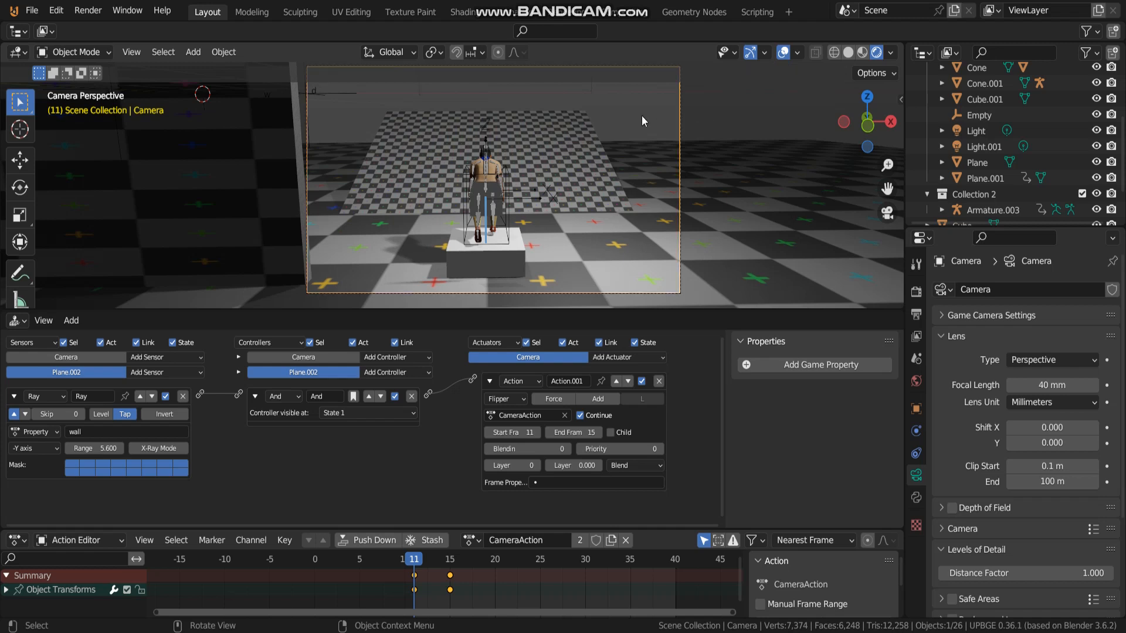
# Step: Select the character's armature, Armature.003, and expand its sensors, controllers and actuators in the logic bricks
pyautogui.click(507, 178)
pyautogui.click(632, 104)
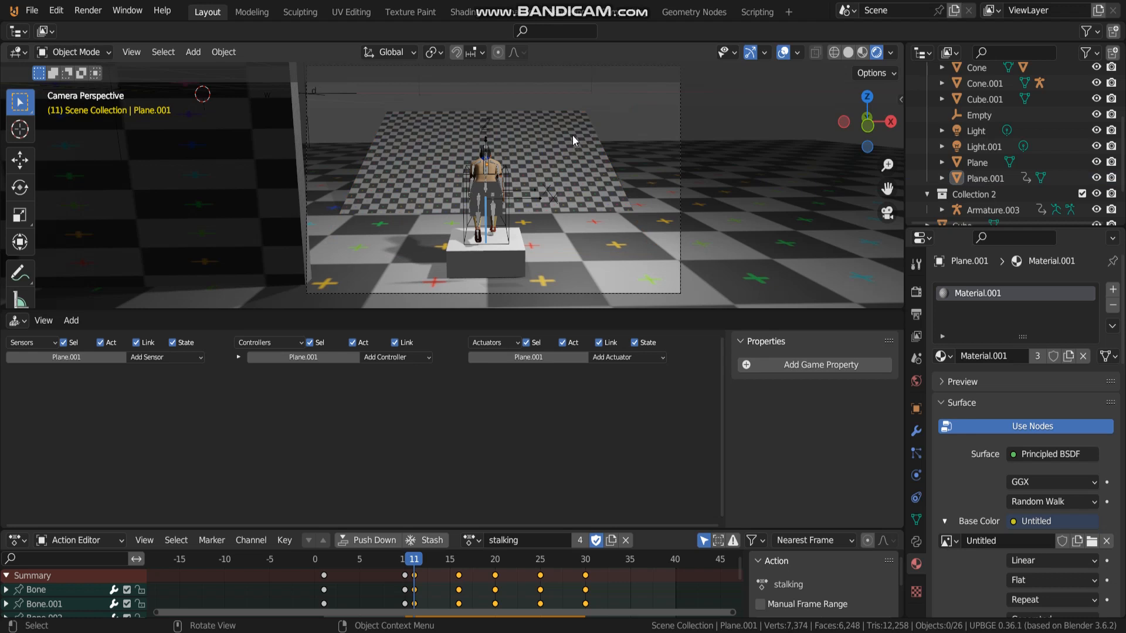
pyautogui.click(501, 169)
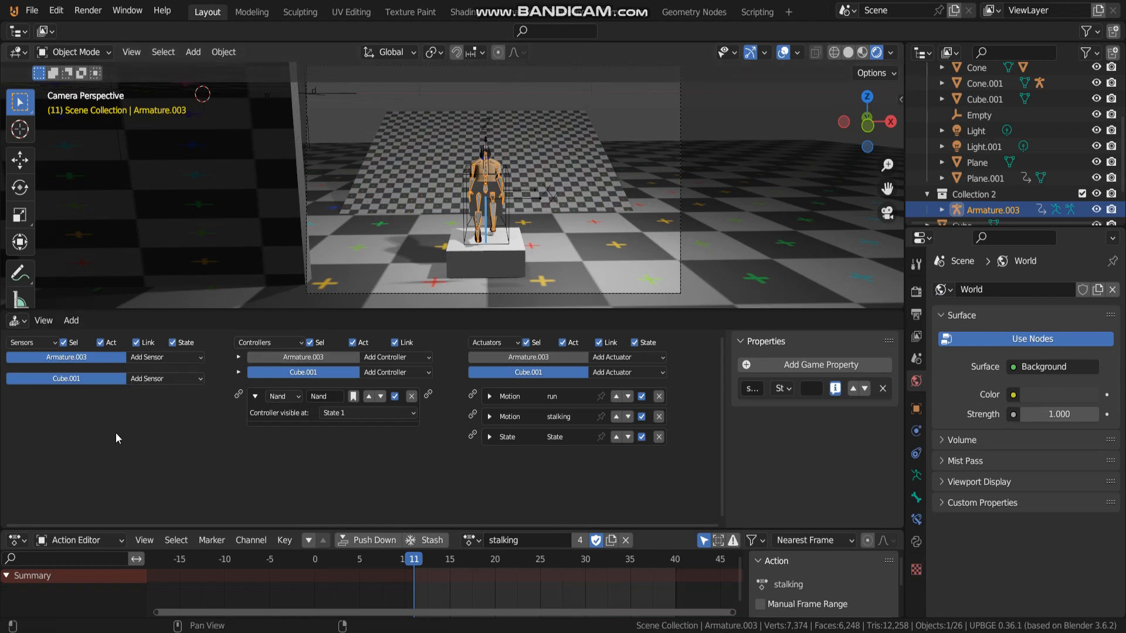
pyautogui.click(82, 359)
pyautogui.click(303, 357)
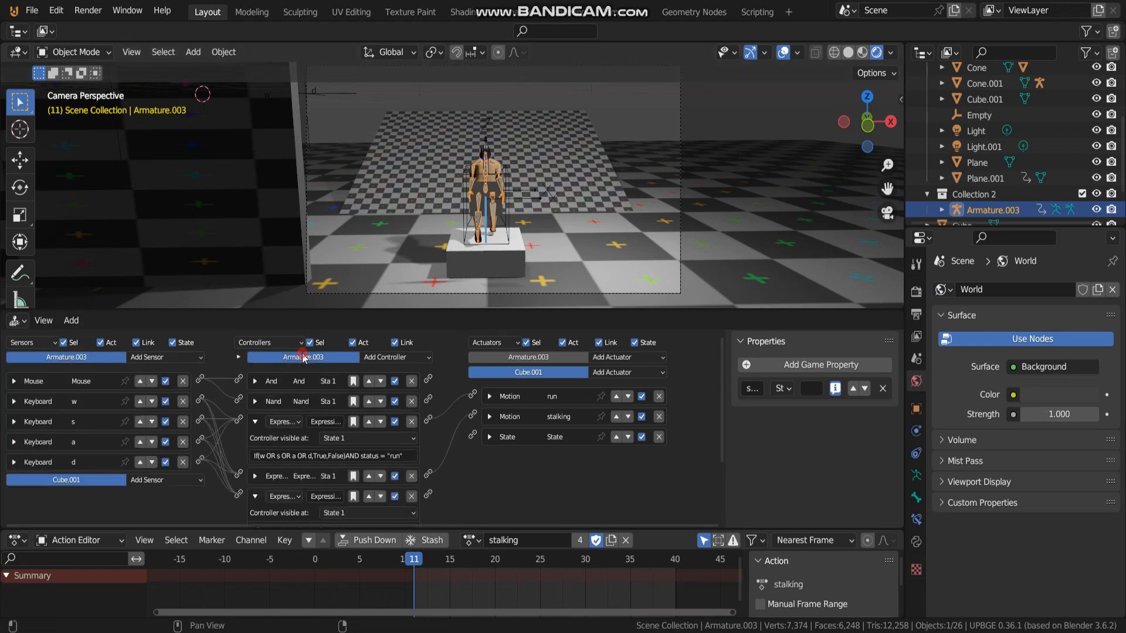
pyautogui.click(505, 357)
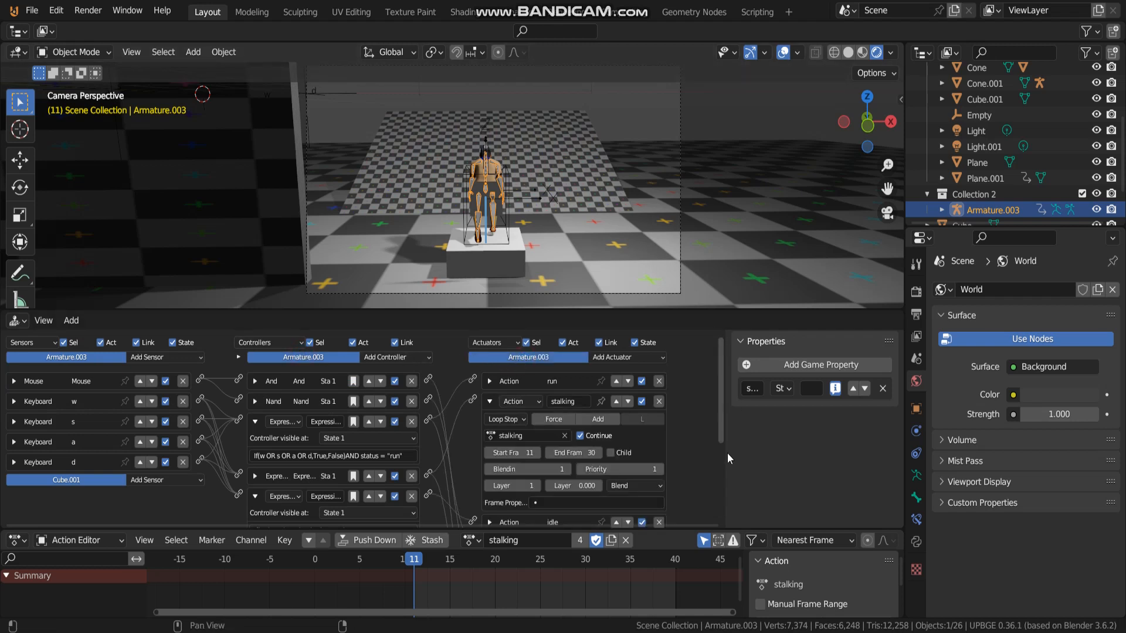
# Step: Widen the game properties area to show the armature's status String property in full
pyautogui.moveTo(726, 453); pyautogui.dragTo(625, 447)
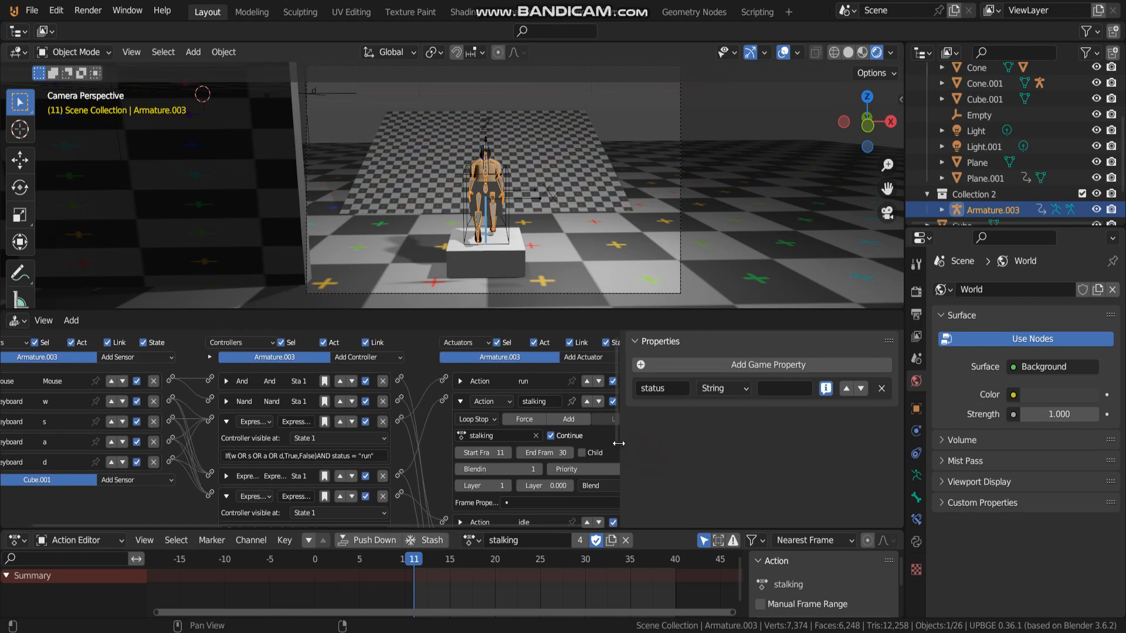
pyautogui.click(670, 425)
pyautogui.click(730, 460)
pyautogui.click(705, 450)
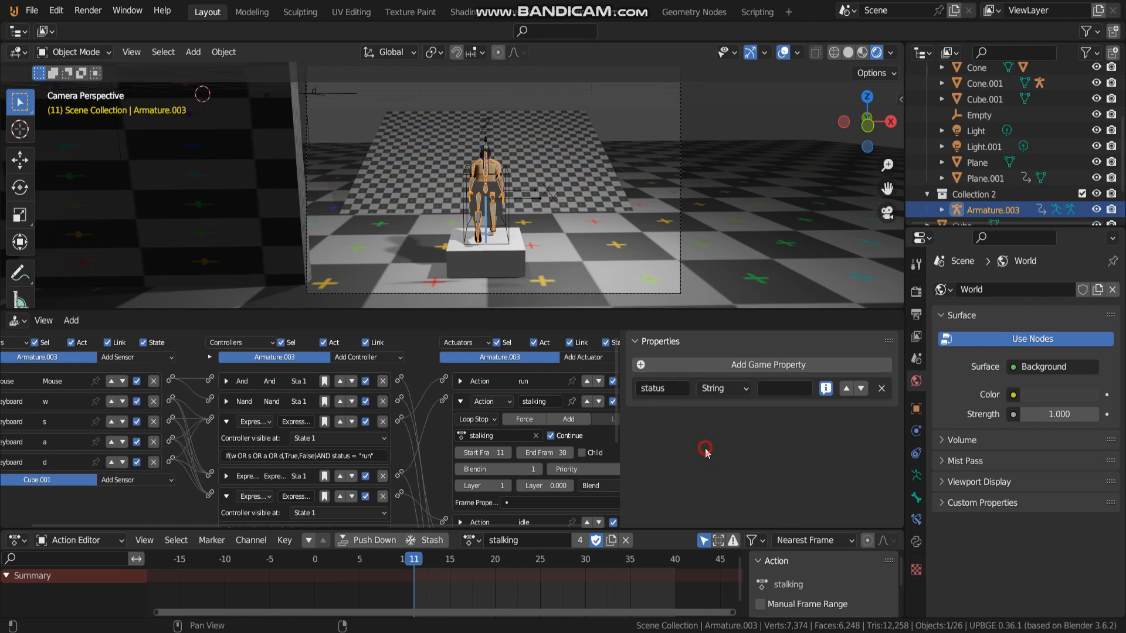
# Step: Expand the armature's Mouse sensor in the logic bricks to examine which mouse event triggers it
pyautogui.click(782, 392)
pyautogui.click(412, 526)
pyautogui.moveTo(402, 526); pyautogui.dragTo(297, 476)
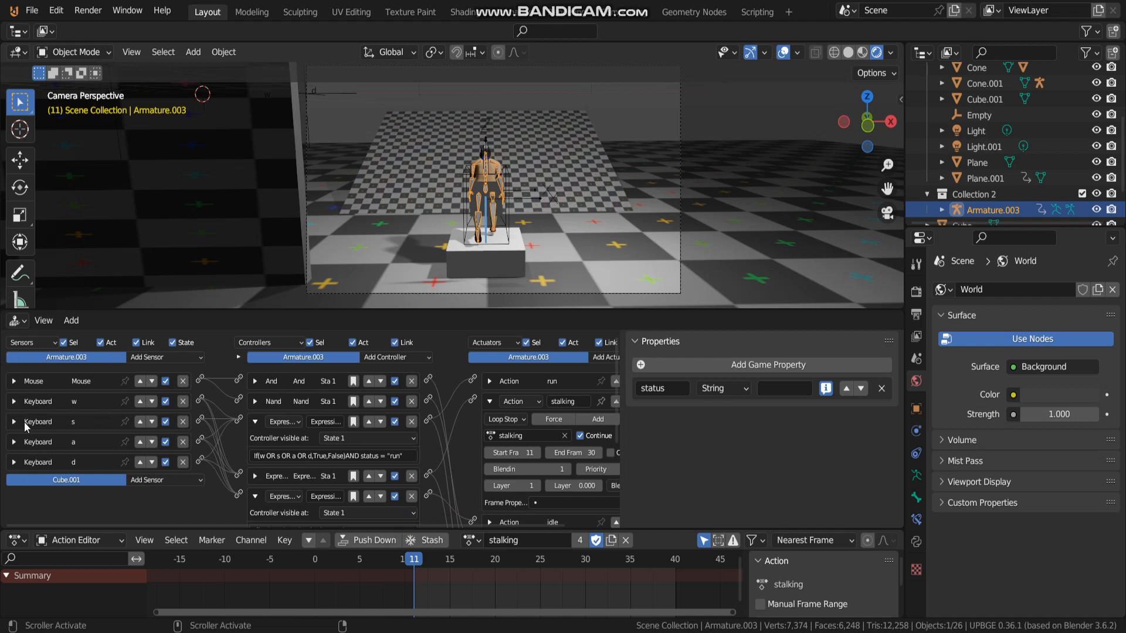
pyautogui.click(18, 382)
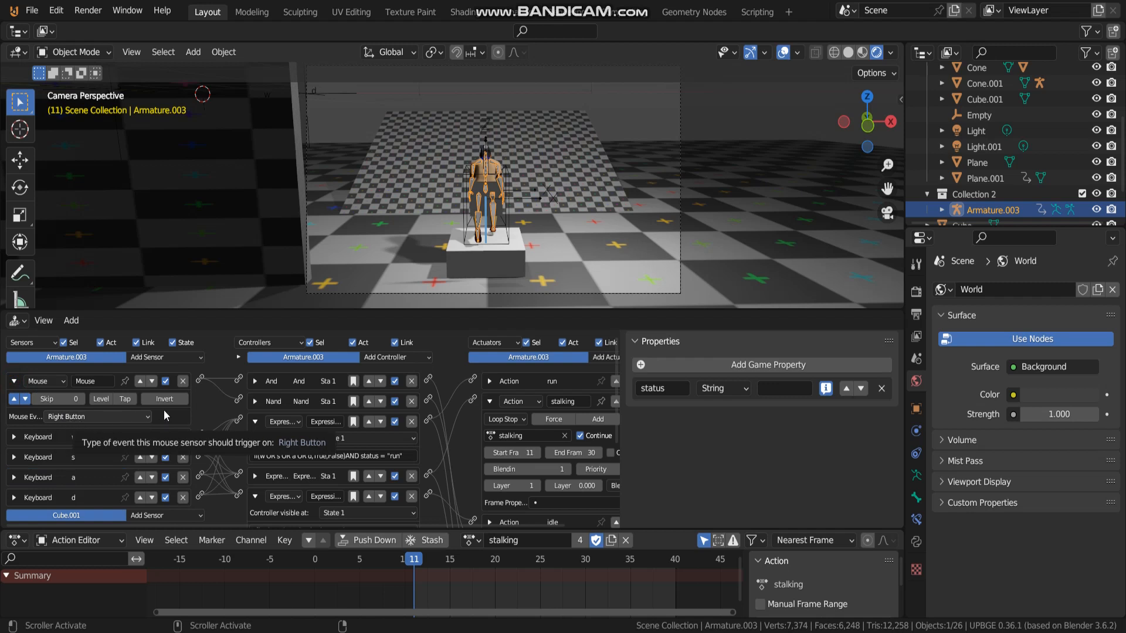
# Step: Collapse the stalking Action actuator, and expand the first Property actuator and the armature's Nand controller to inspect their settings
pyautogui.click(489, 401)
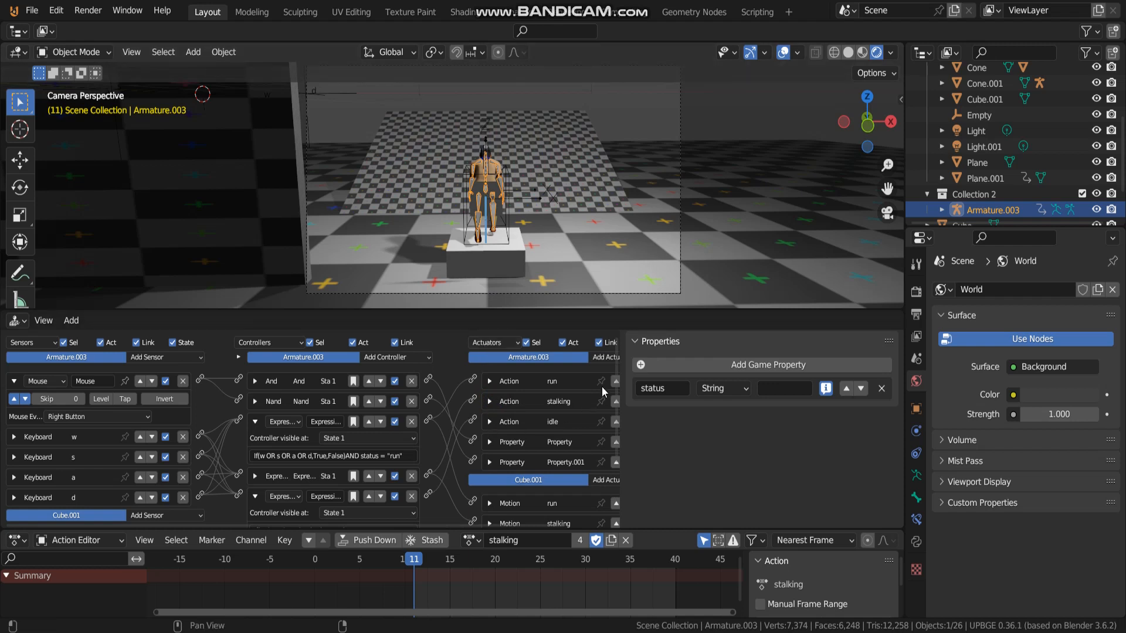
pyautogui.click(490, 442)
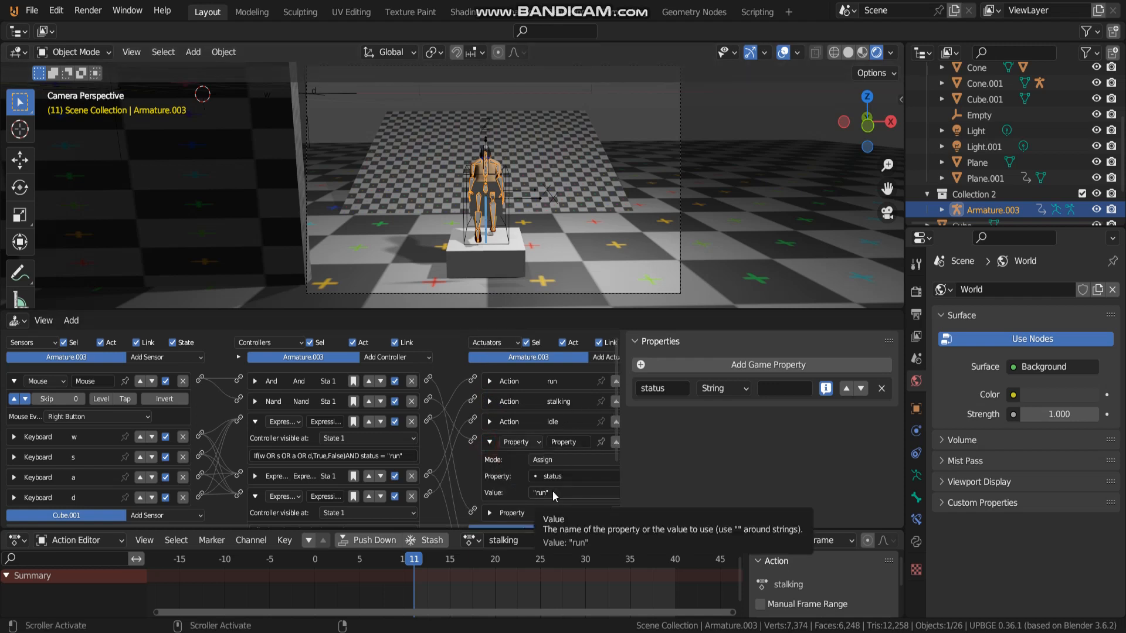
pyautogui.keyDown('ctrl'); pyautogui.hscroll(2, 553, 490); pyautogui.keyUp('ctrl')
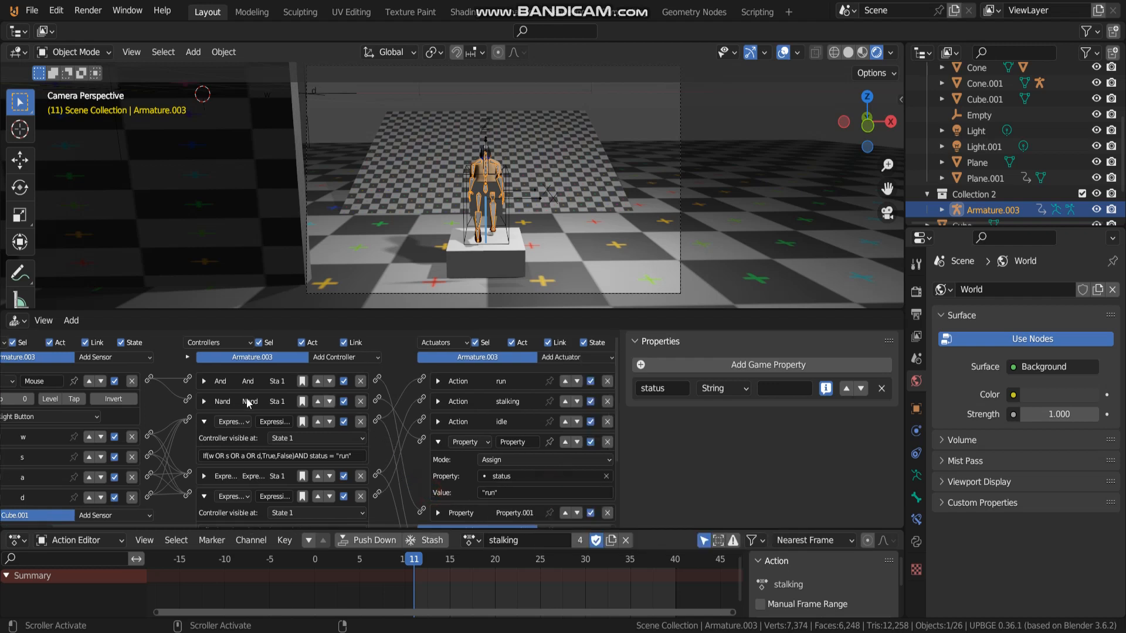
pyautogui.click(204, 402)
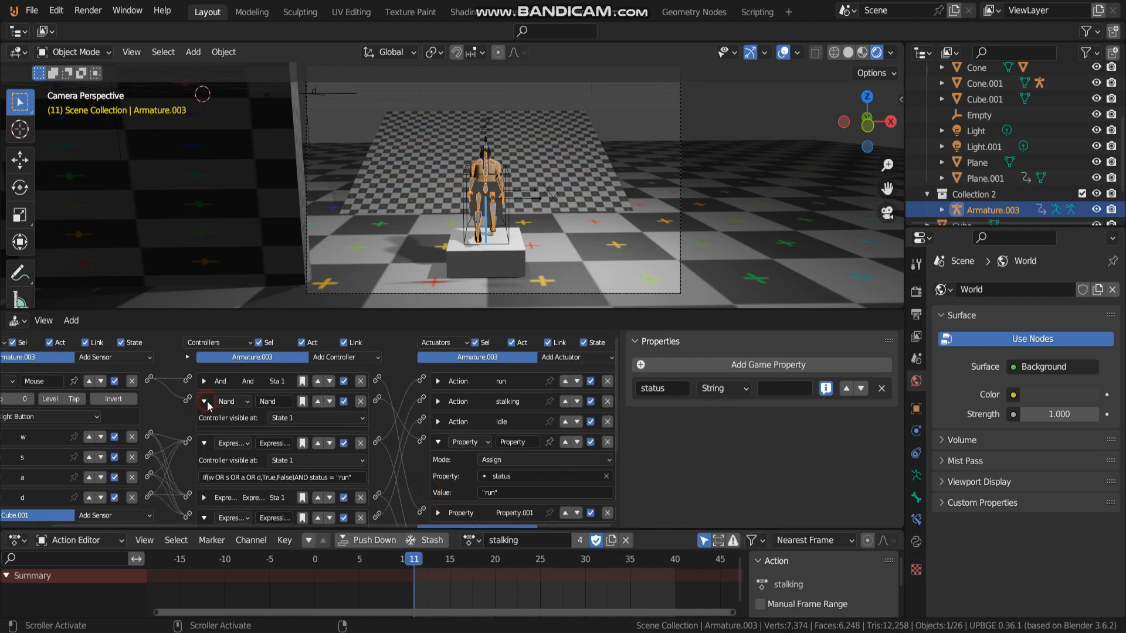
# Step: Expand the Property.001 actuator to check the value it assigns to status, and collapse both Property actuators
pyautogui.keyDown('ctrl'); pyautogui.hscroll(-2, 237, 527); pyautogui.keyUp('ctrl')
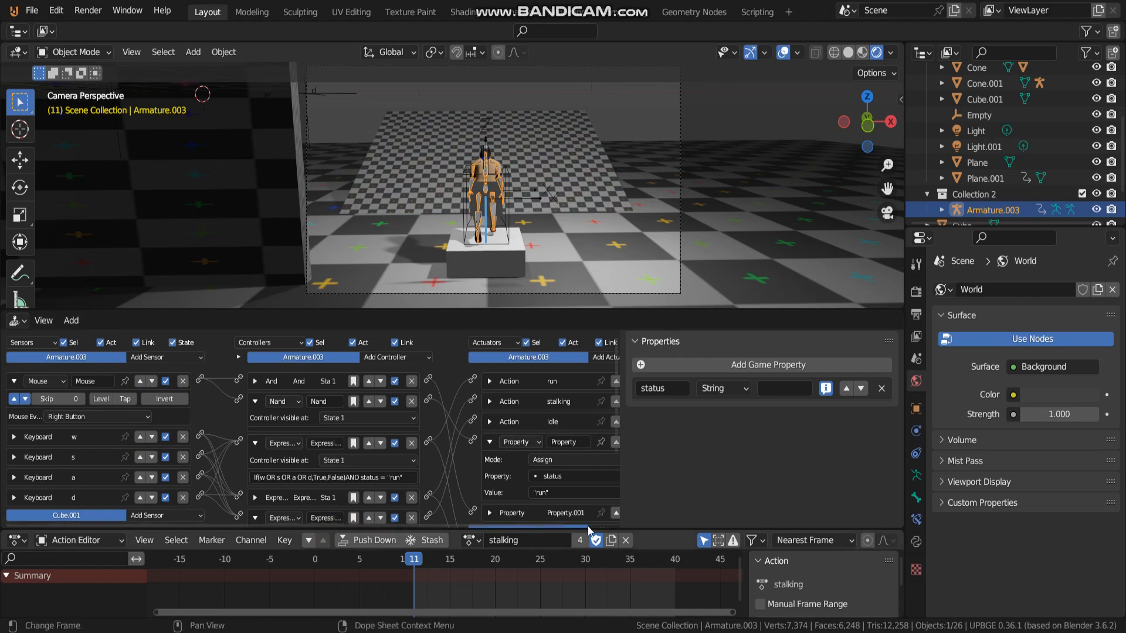
pyautogui.scroll(-3, 434, 446)
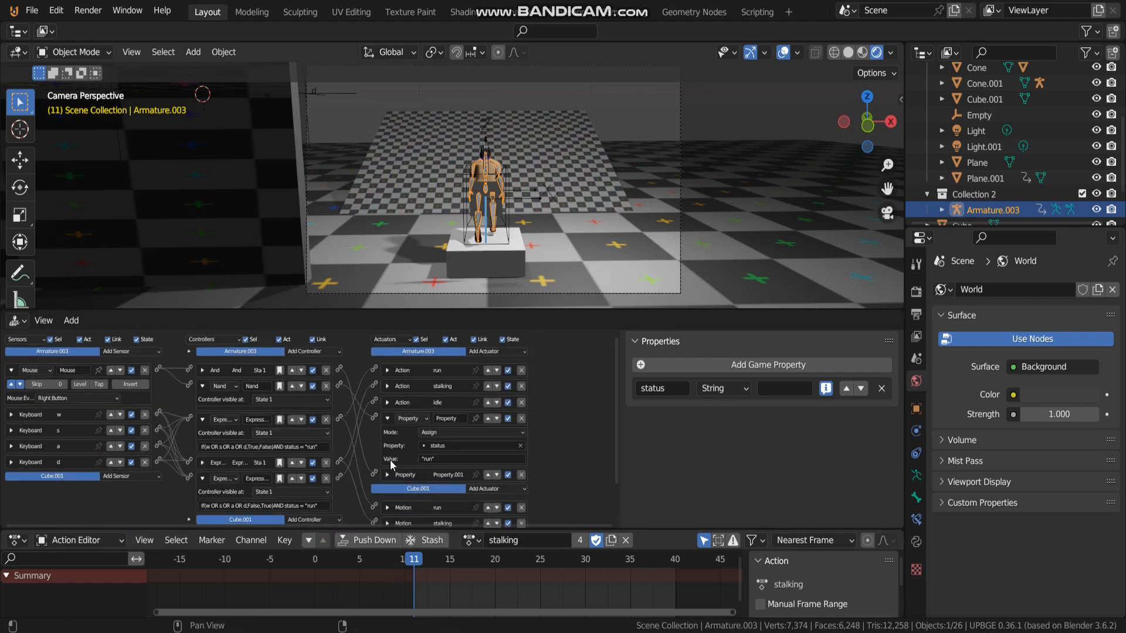
pyautogui.click(387, 474)
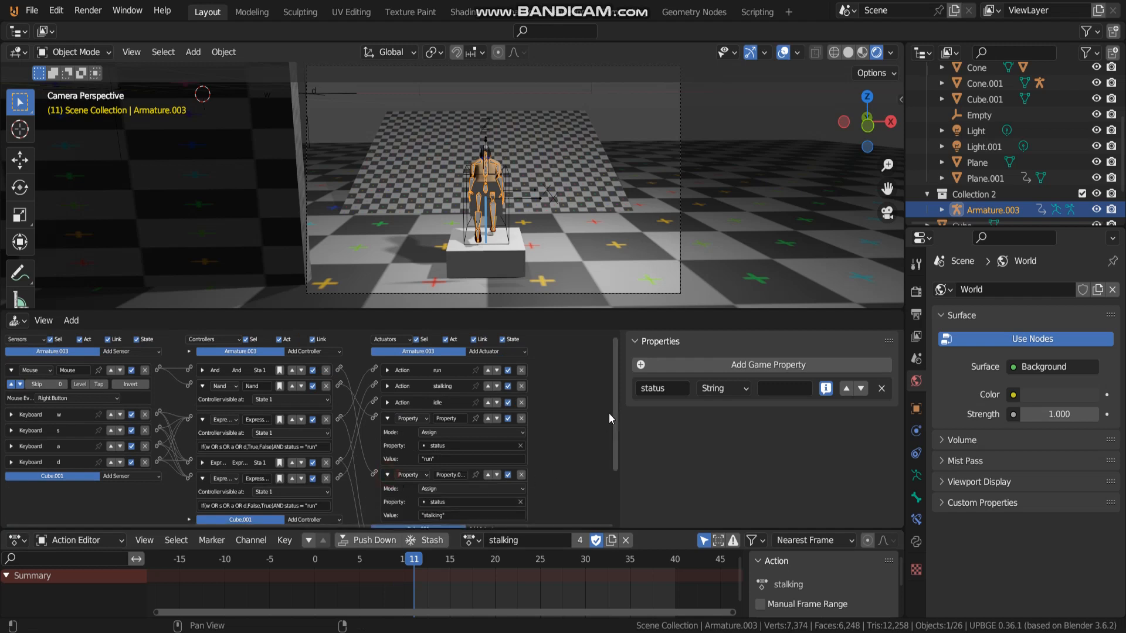
pyautogui.scroll(-3, 604, 434)
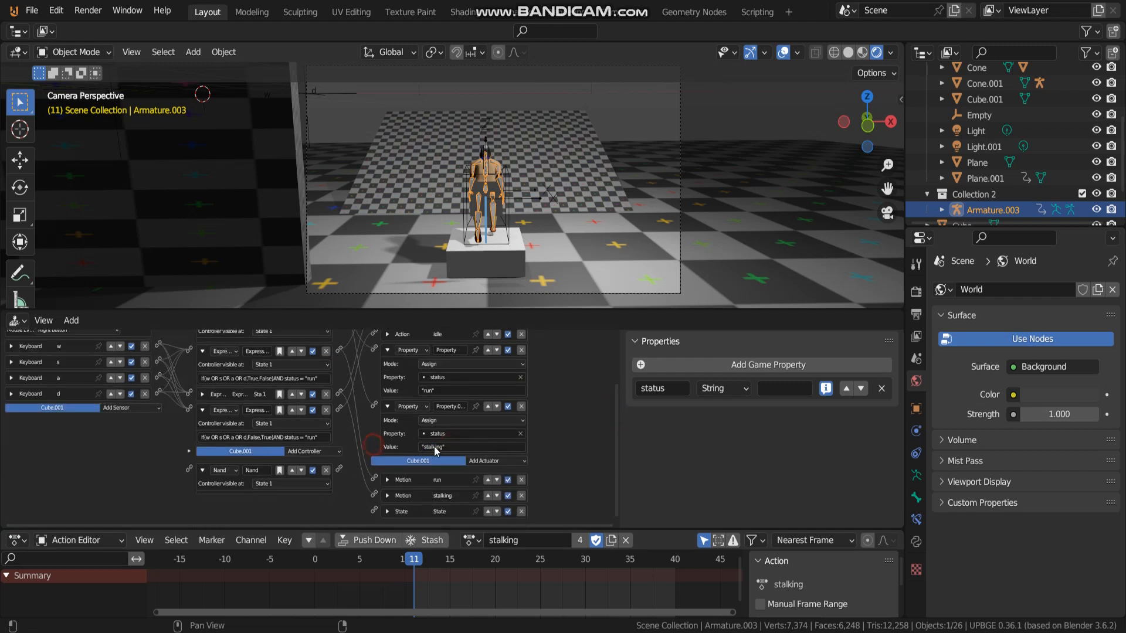
pyautogui.click(388, 351)
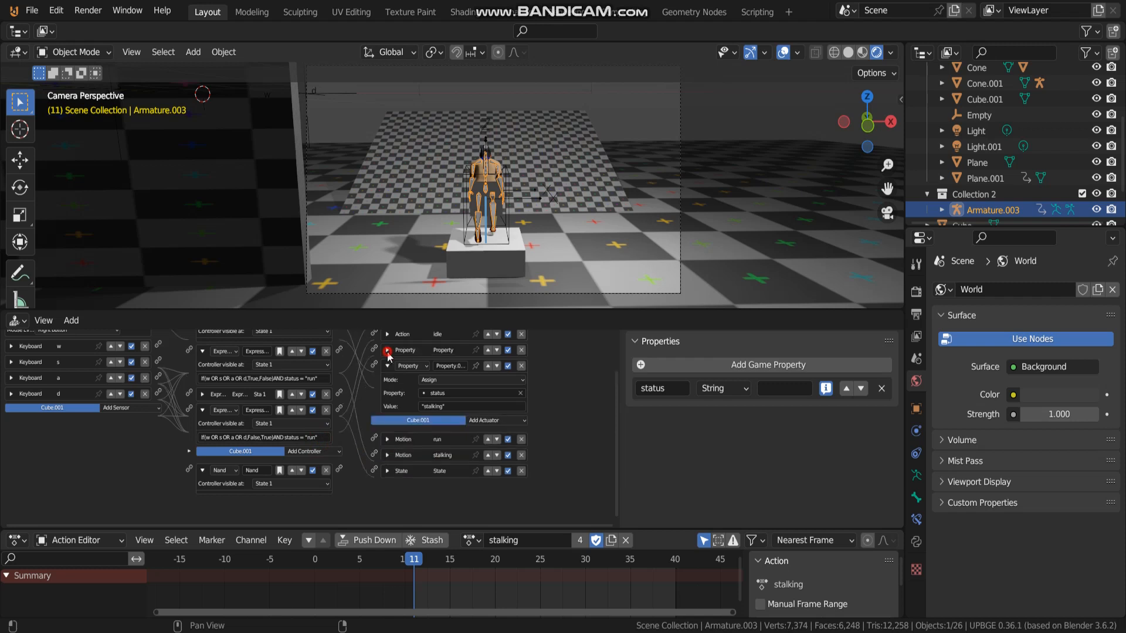
pyautogui.scroll(1, 388, 356)
pyautogui.click(389, 391)
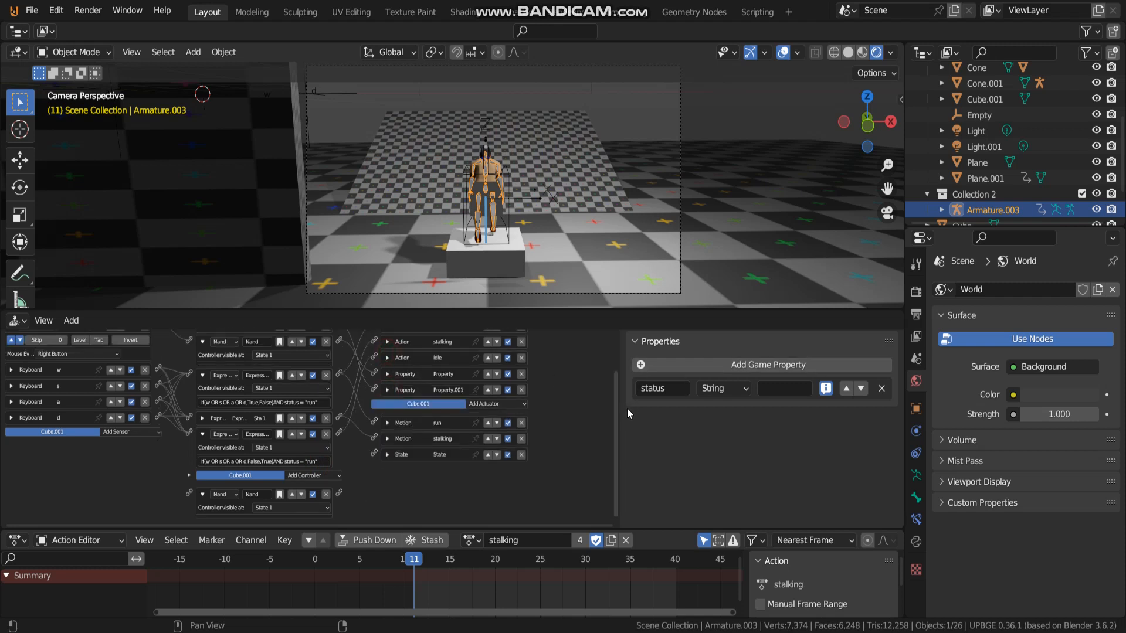
# Step: Enlarge the logic editor upwards and expand the armature's second Expression controller to show its full expression
pyautogui.scroll(2, 616, 410)
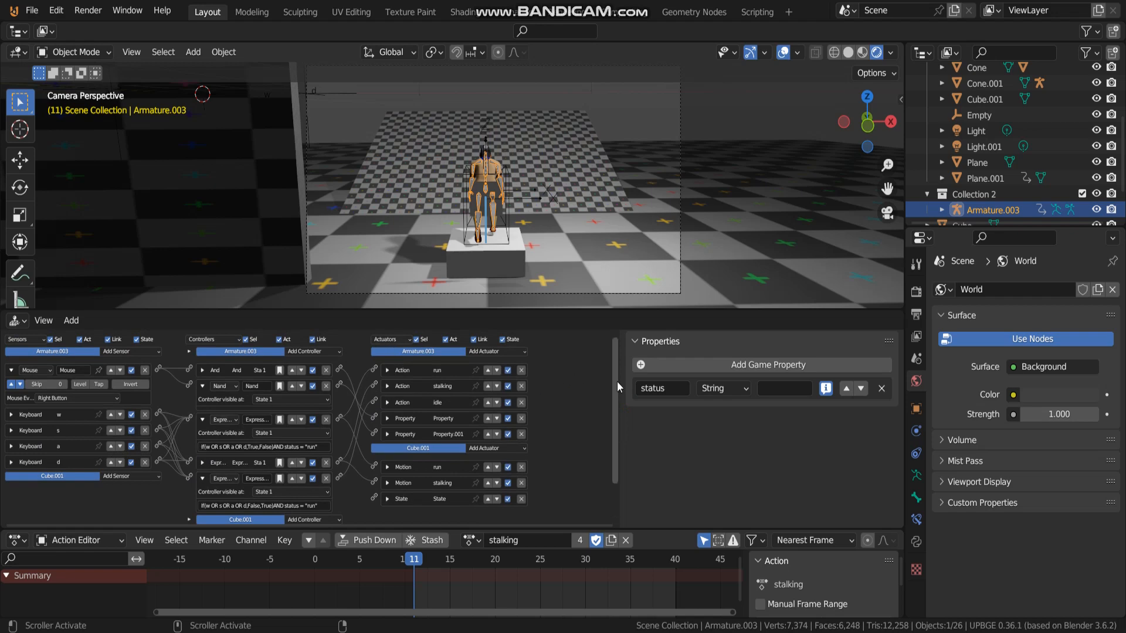
pyautogui.scroll(-2, 617, 381)
pyautogui.moveTo(583, 310); pyautogui.dragTo(583, 210)
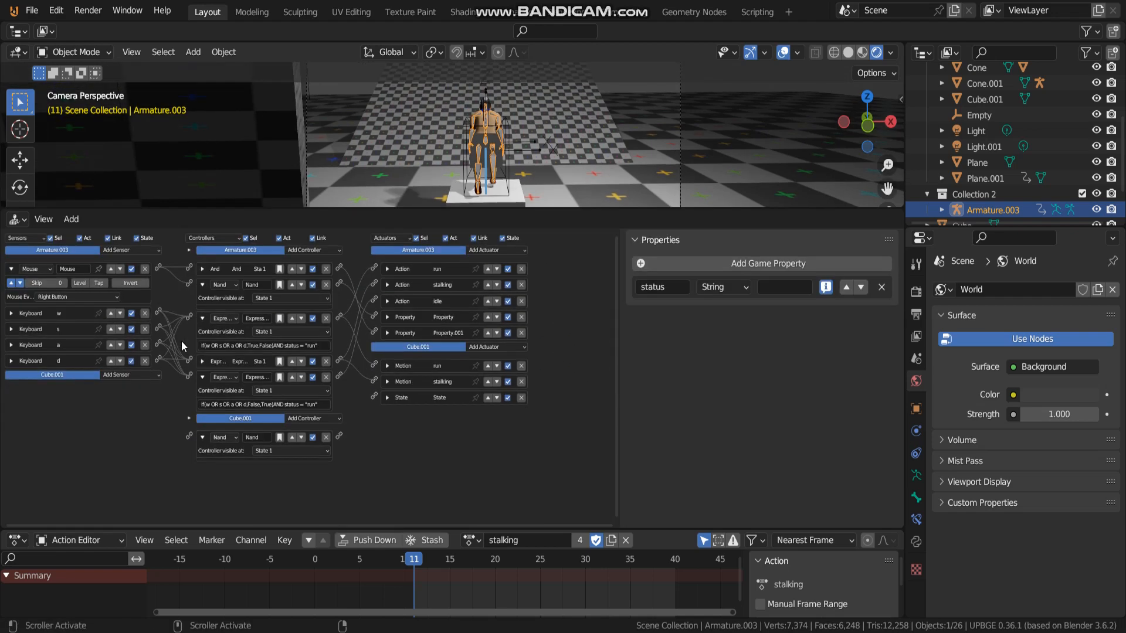
pyautogui.scroll(3, 153, 363)
pyautogui.click(227, 396)
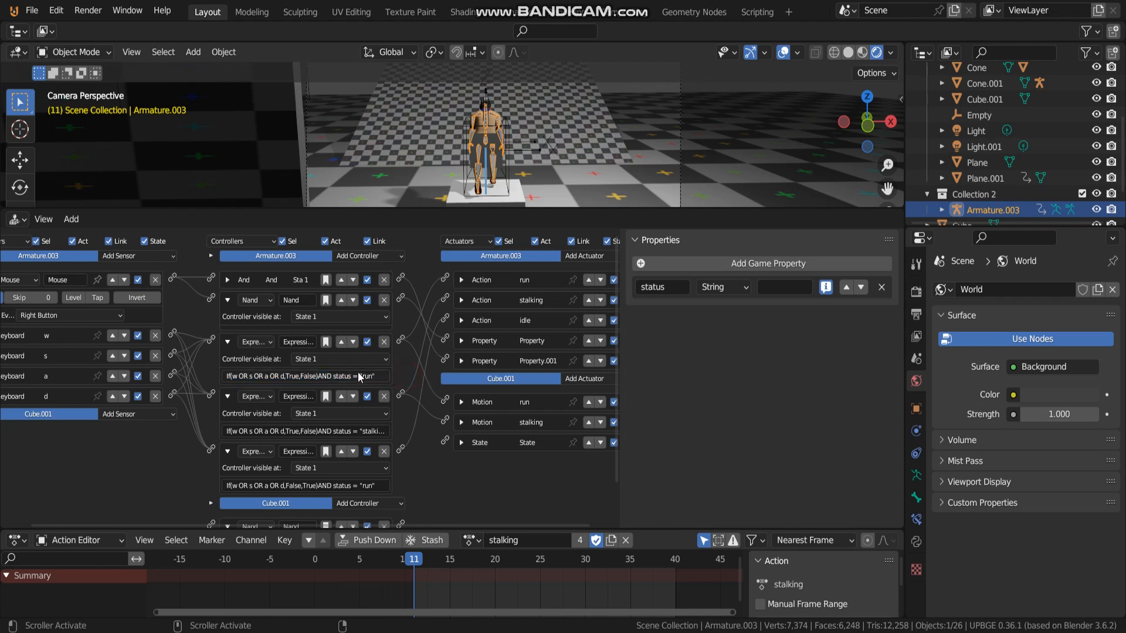
# Step: Examine the first Expression controller's w, s, a, d key terms and its status condition, leaving the expression as it is
pyautogui.click(404, 377)
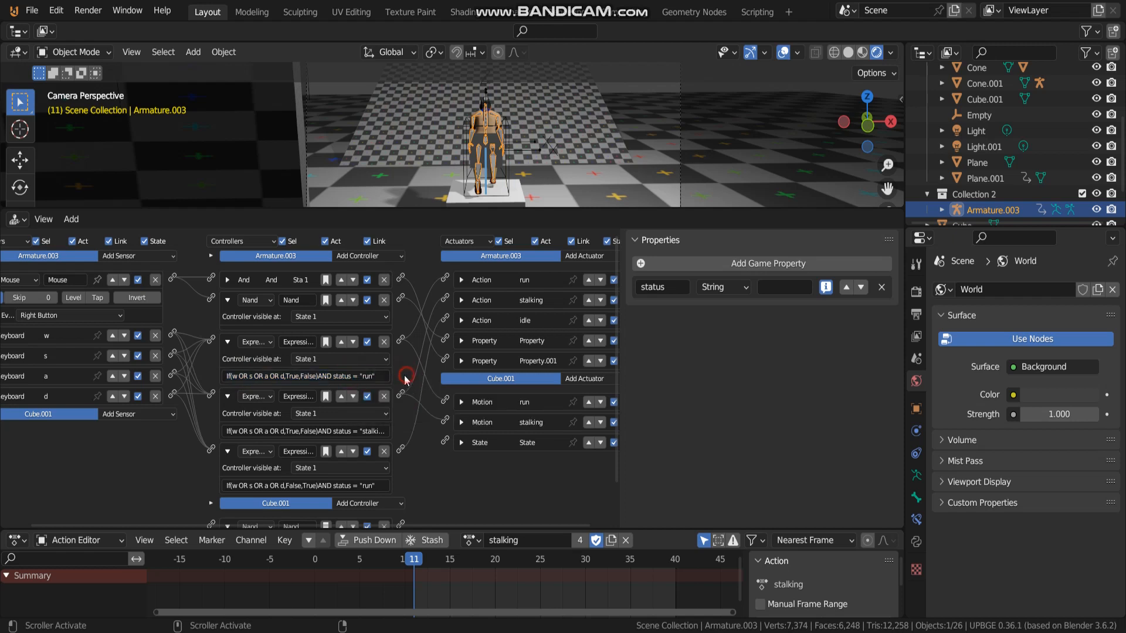
pyautogui.click(236, 377)
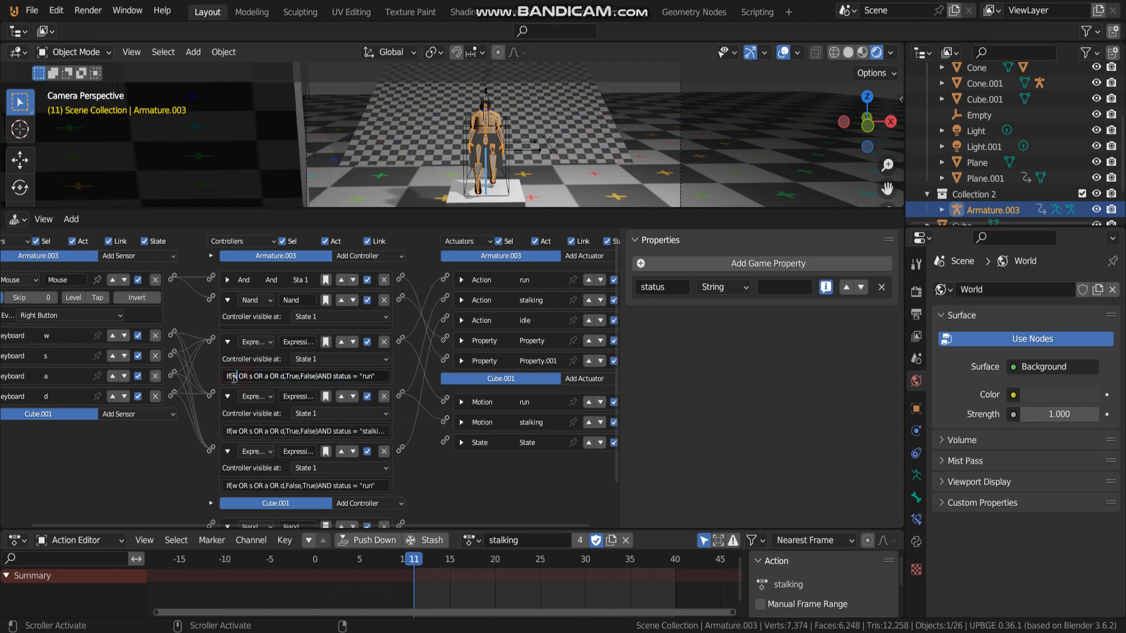
pyautogui.moveTo(232, 377); pyautogui.dragTo(266, 379)
pyautogui.click(249, 377)
pyautogui.doubleClick(267, 377)
pyautogui.click(314, 377)
pyautogui.moveTo(382, 376); pyautogui.dragTo(317, 377)
pyautogui.press('Return')
# Step: Briefly expand and collapse Cube.001's run Motion actuator, and enlarge the 3D viewport by shrinking the logic editor
pyautogui.click(463, 402)
pyautogui.click(463, 403)
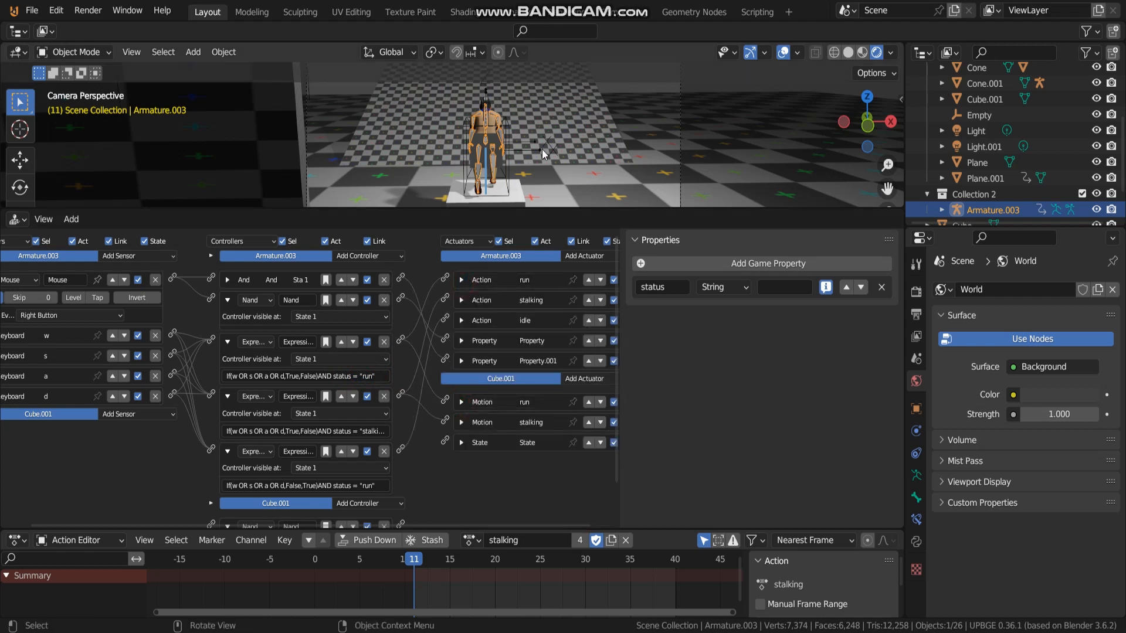
pyautogui.moveTo(707, 207); pyautogui.dragTo(708, 409)
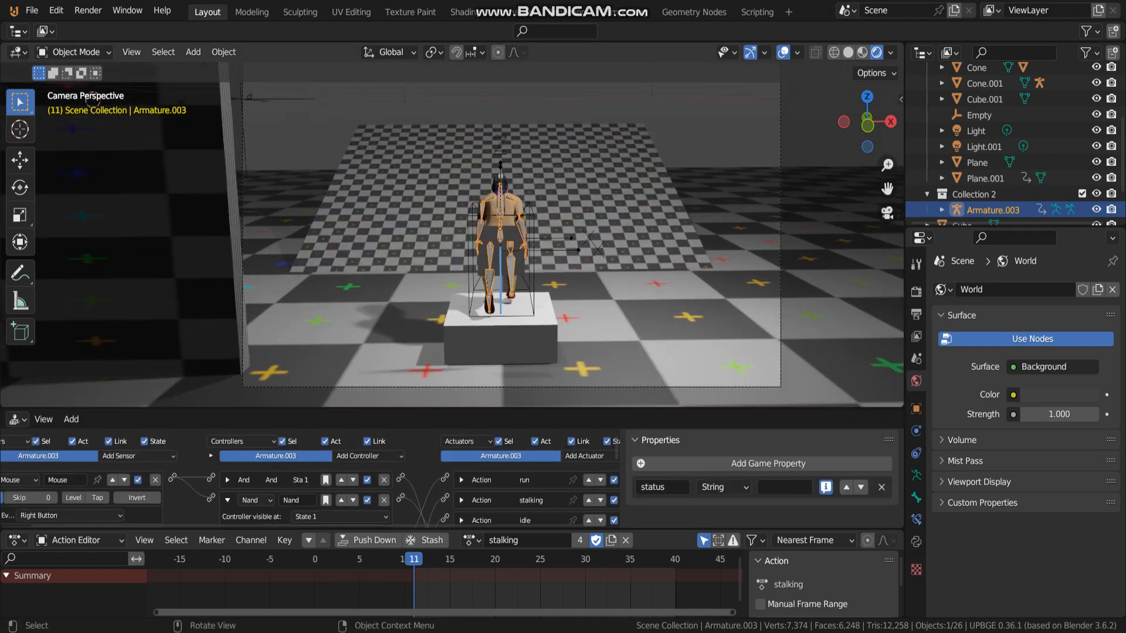